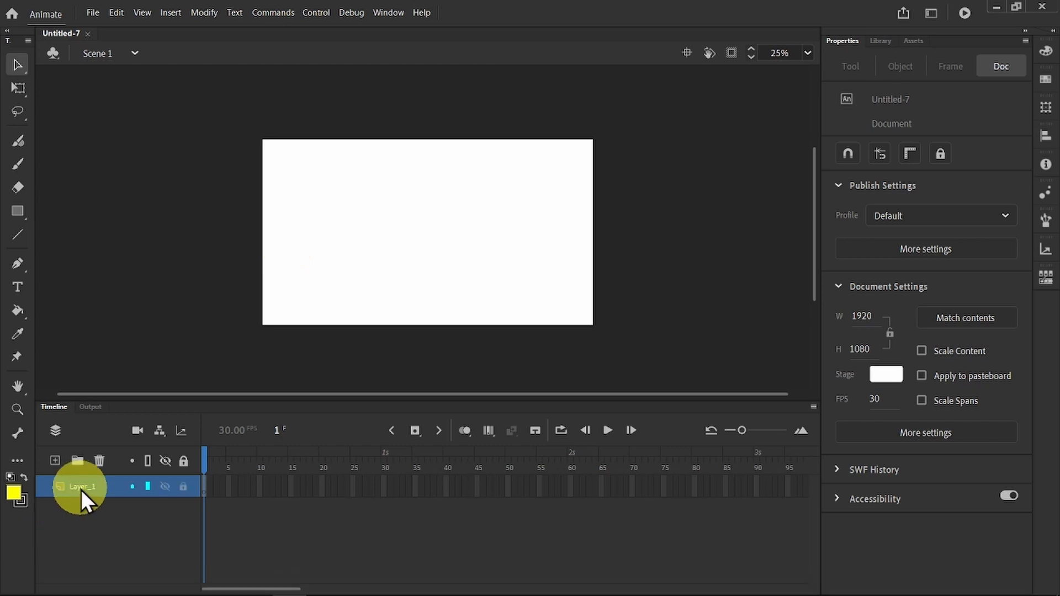
# Step: Add three new layers above Layer_1 and enlarge the timeline area so all four layers show
pyautogui.click(54, 459)
pyautogui.click(54, 459)
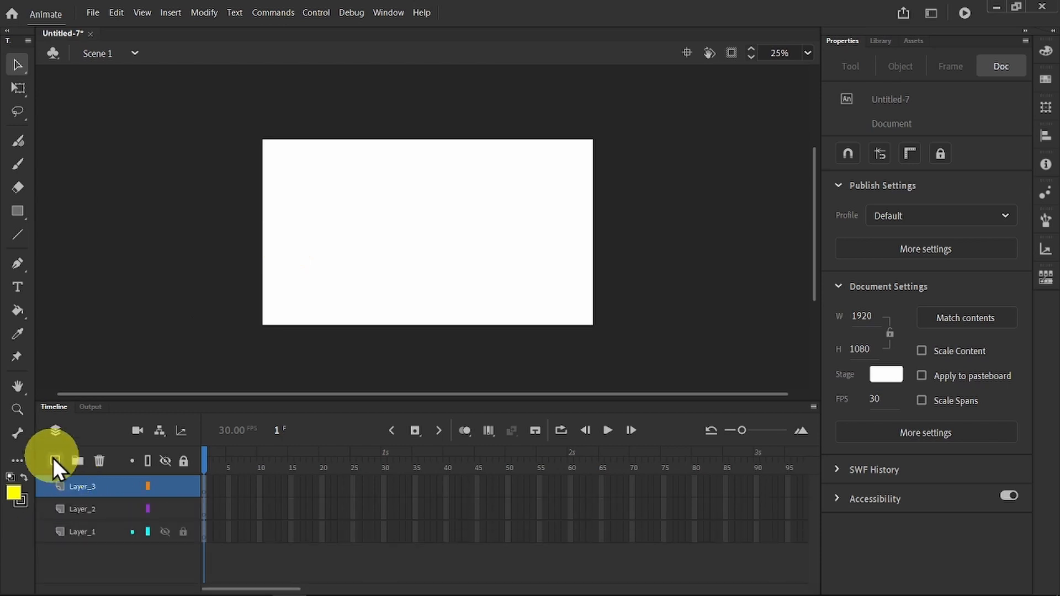
pyautogui.click(54, 459)
pyautogui.moveTo(279, 395); pyautogui.dragTo(279, 356)
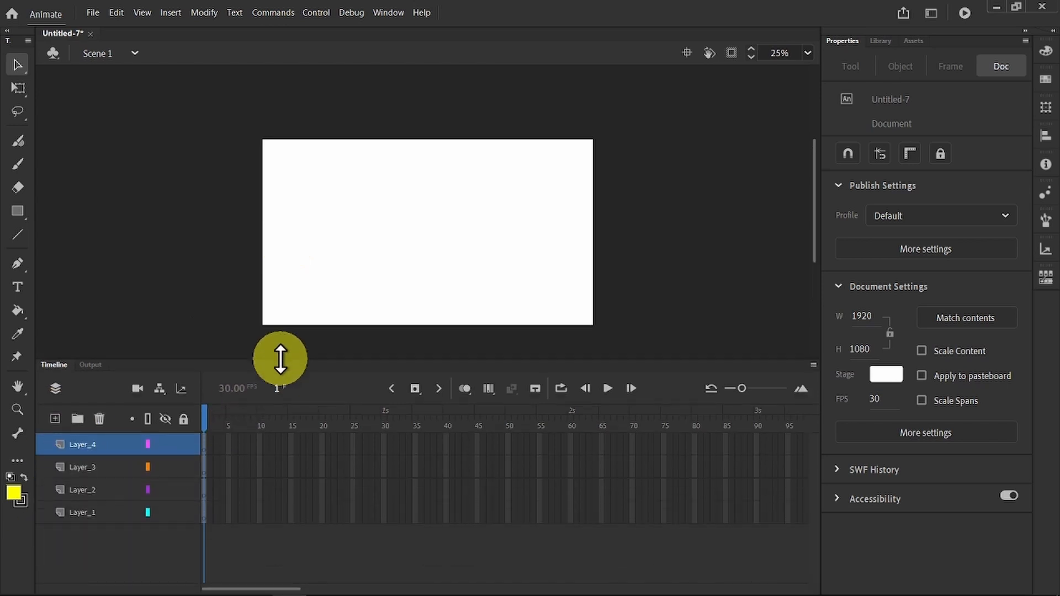
# Step: Rename the four layers, from lowest to highest, as Sky, Sun, Moon and Foreground
pyautogui.click(80, 513)
pyautogui.doubleClick(80, 513)
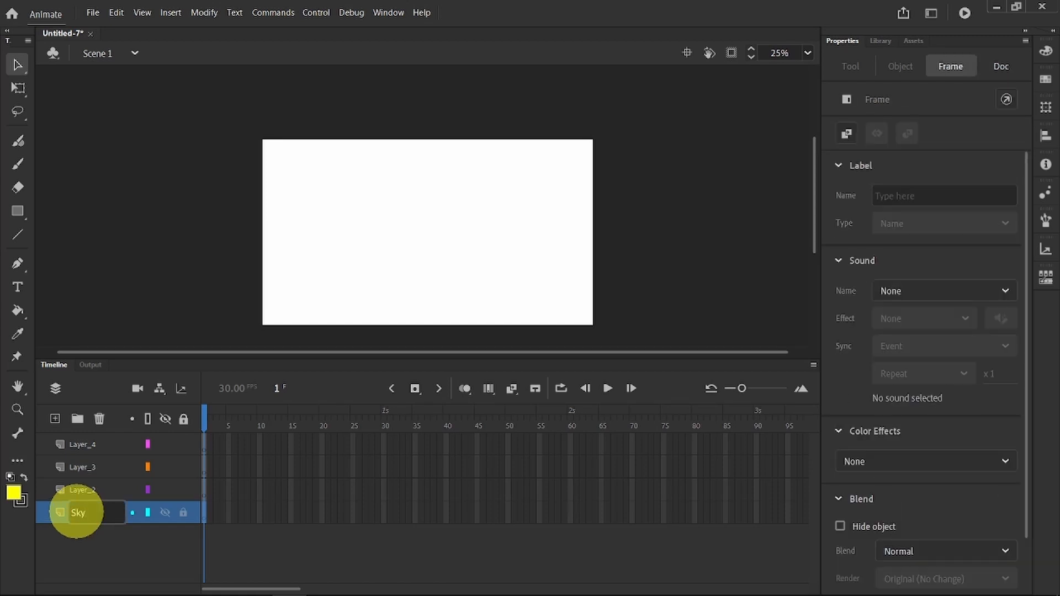
pyautogui.click(80, 488)
pyautogui.doubleClick(82, 488)
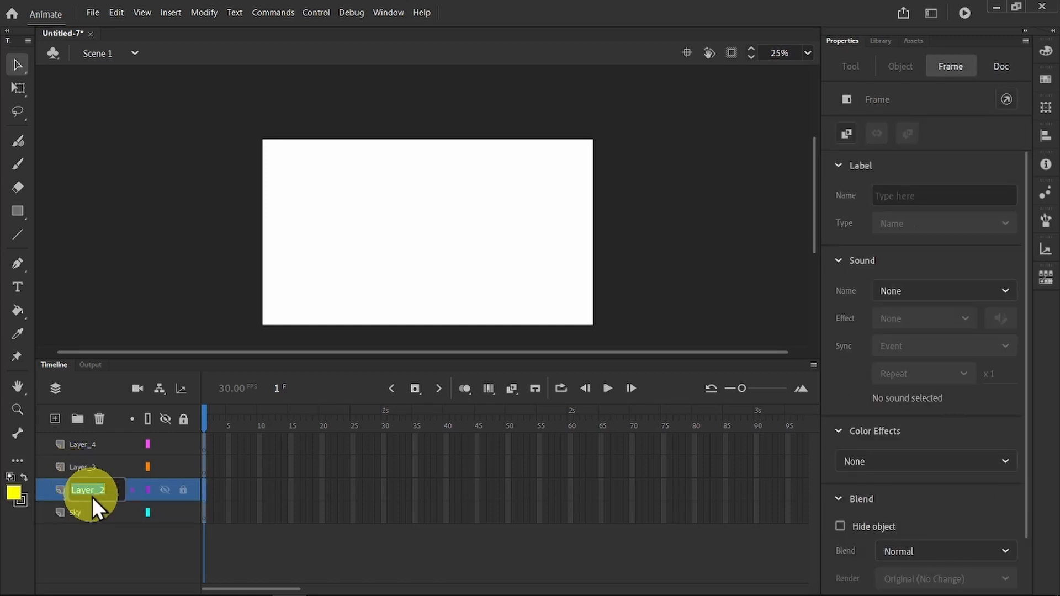
pyautogui.write('Sun')
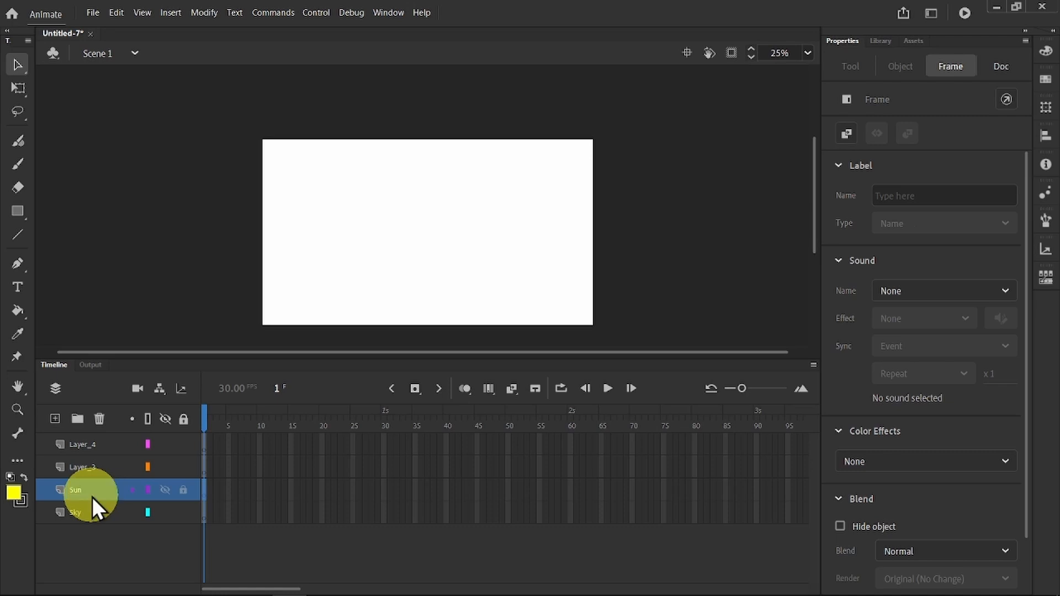
pyautogui.click(81, 467)
pyautogui.doubleClick(80, 467)
pyautogui.write('Moon')
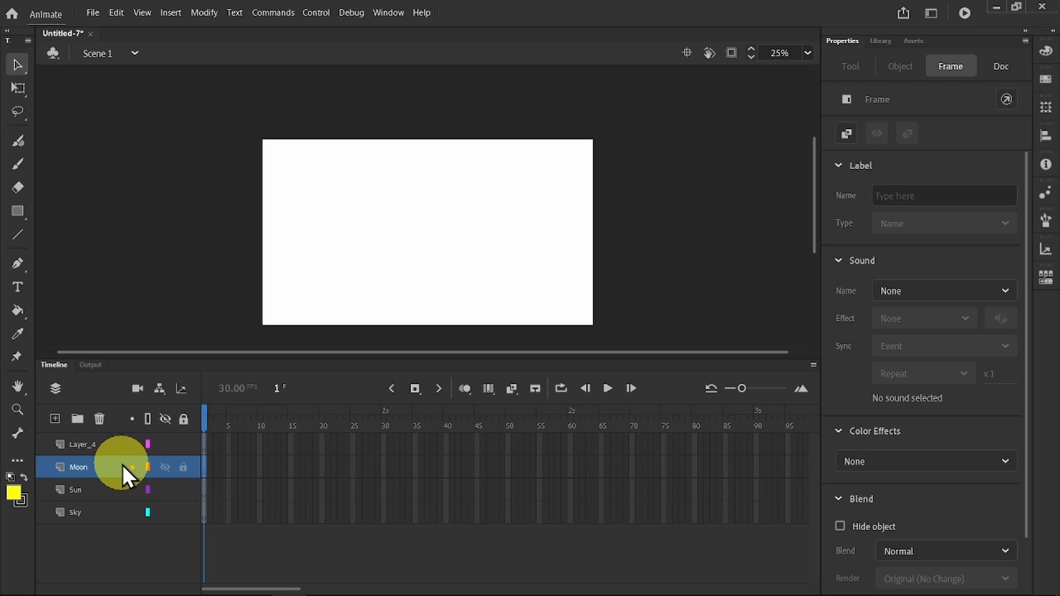
pyautogui.doubleClick(90, 445)
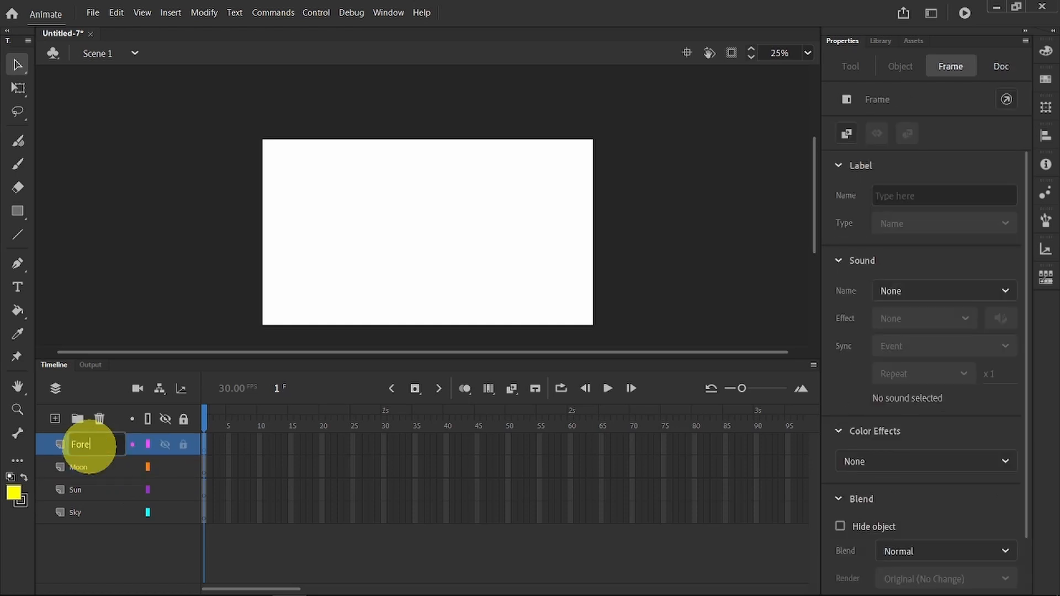
pyautogui.press('Return')
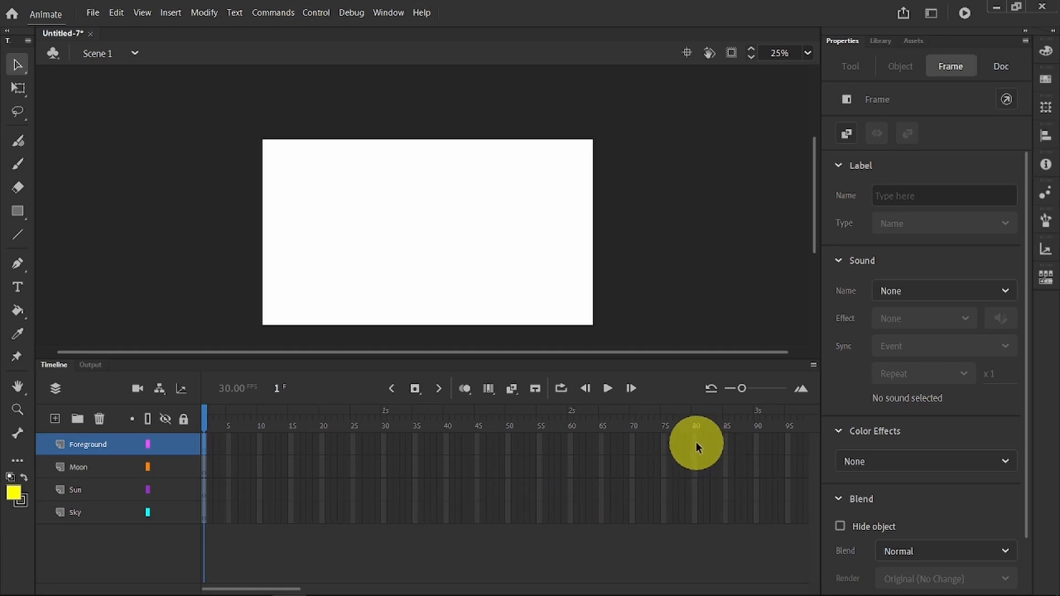
# Step: Extend the Foreground, Moon, Sun and Sky layers by inserting a frame at frame 60 on each
pyautogui.rightClick(572, 446)
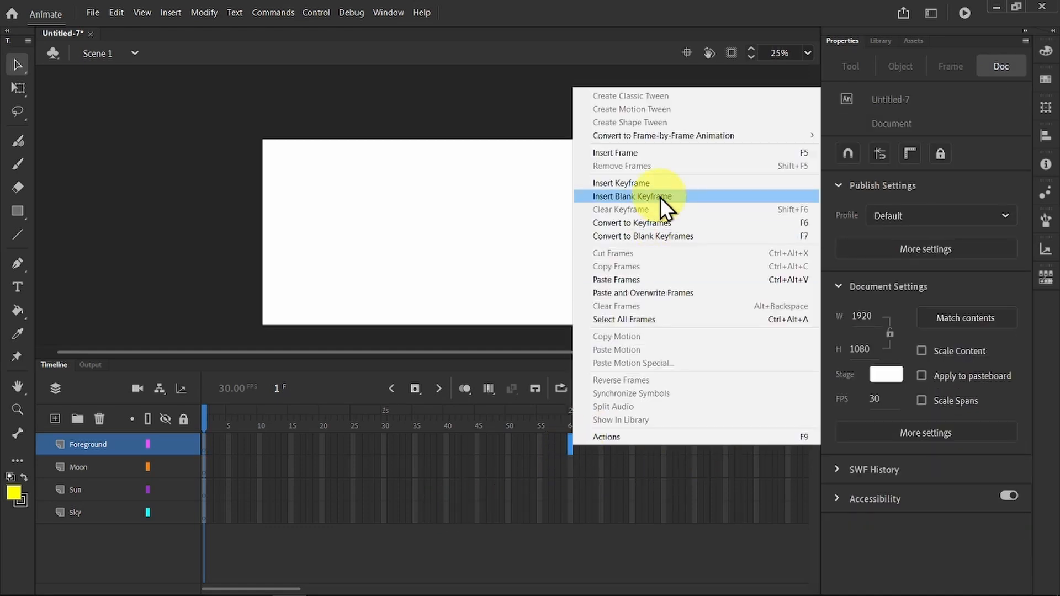
pyautogui.click(654, 153)
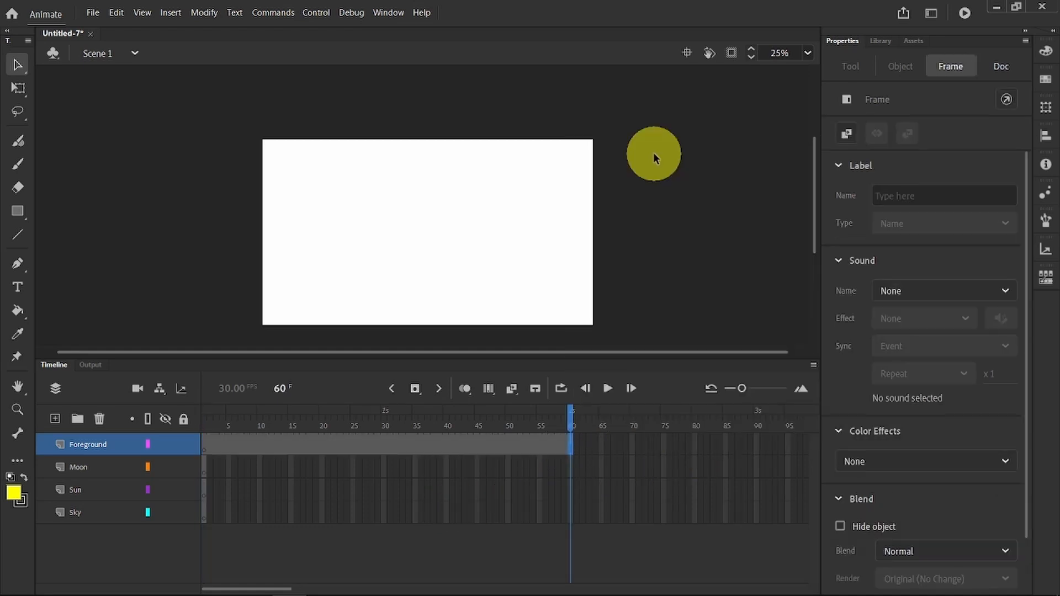
pyautogui.click(568, 469)
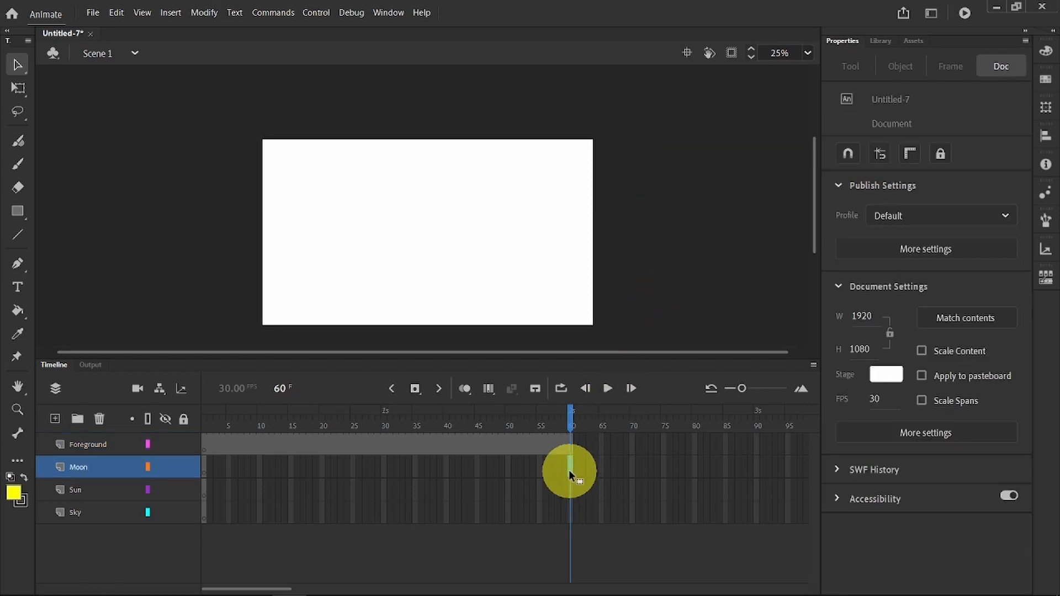
pyautogui.press('F5')
pyautogui.click(571, 490)
pyautogui.press('F5')
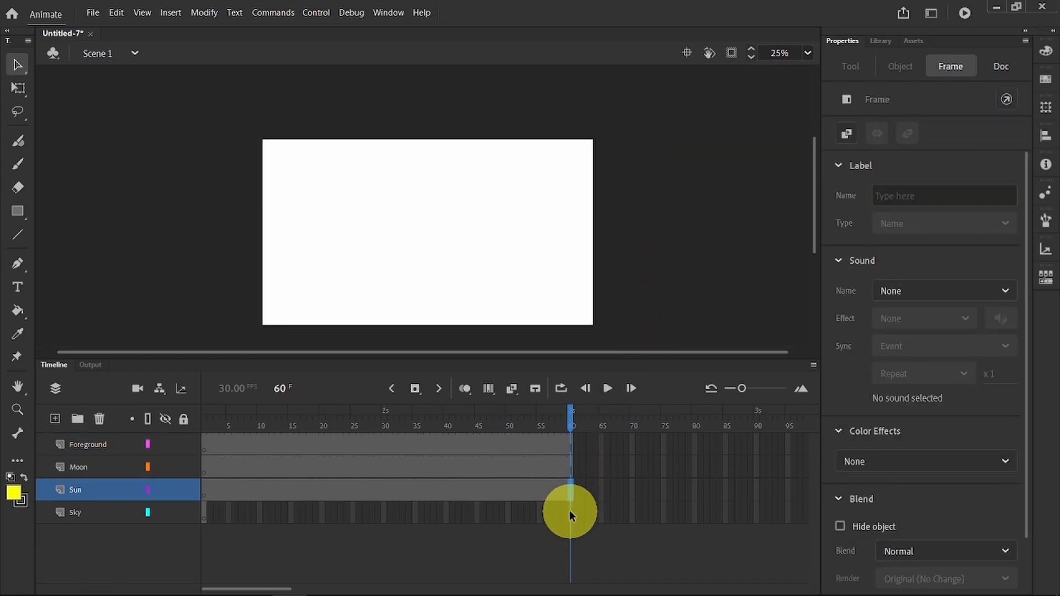
pyautogui.click(568, 510)
pyautogui.press('F5')
# Step: On frame 1 of the Foreground layer, brush a green (#009900) outline of bumpy hills across the lower half of the stage
pyautogui.click(205, 447)
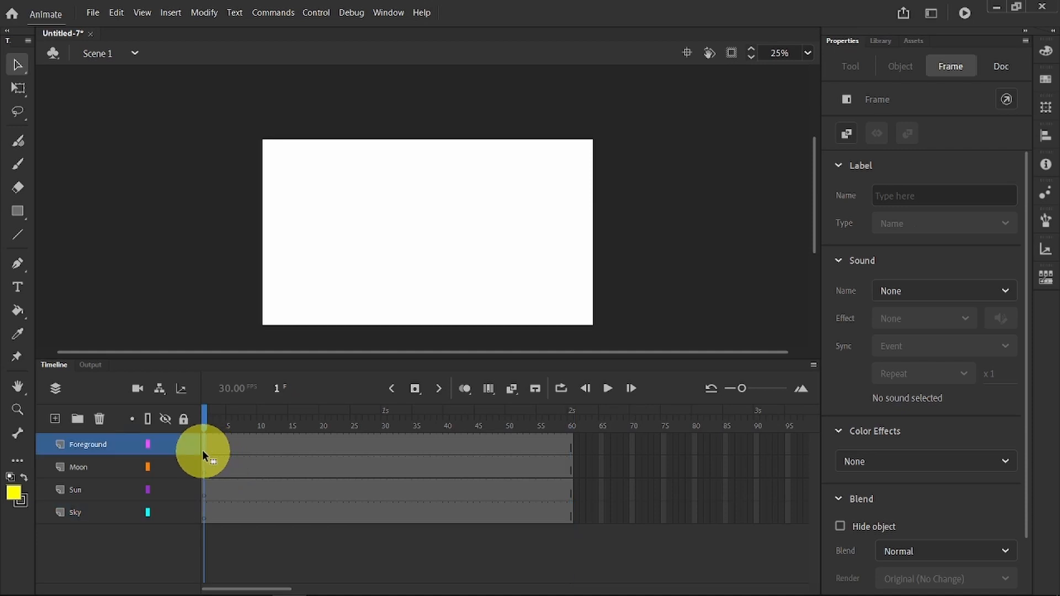
pyautogui.click(19, 163)
pyautogui.click(850, 195)
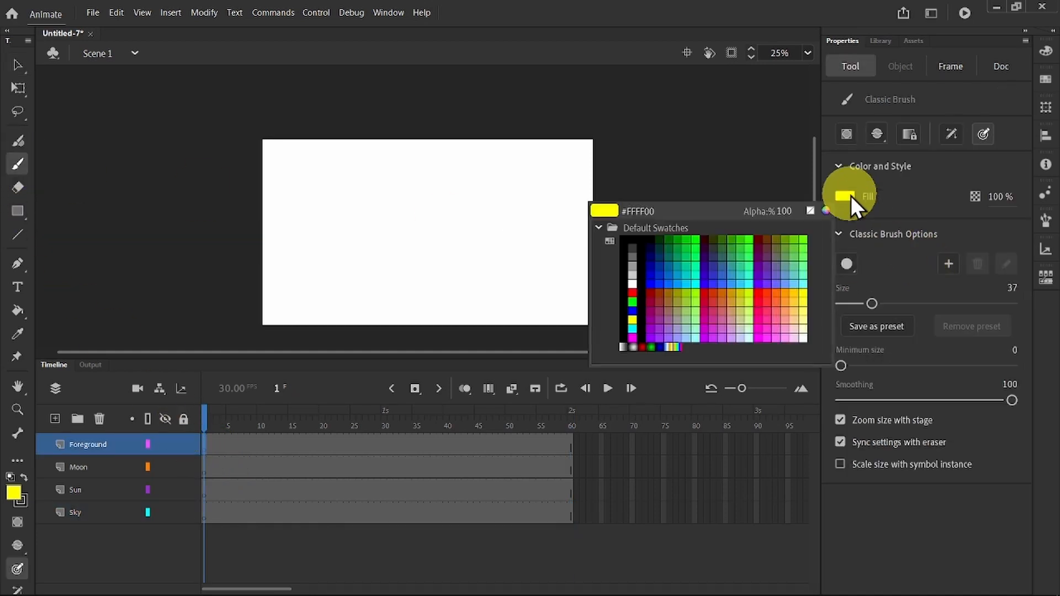
pyautogui.click(680, 239)
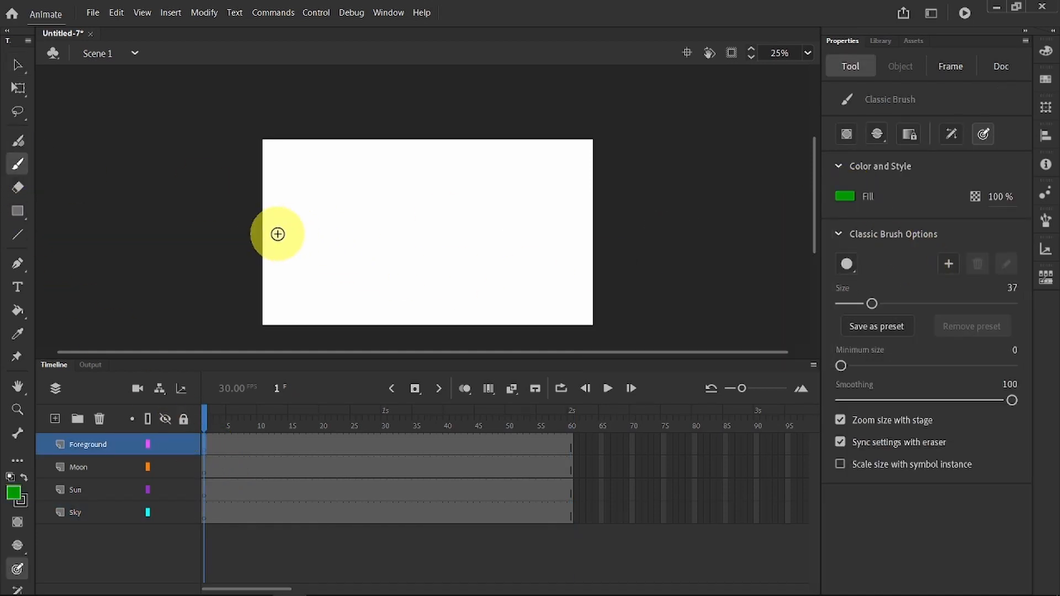
pyautogui.moveTo(266, 231)
pyautogui.mouseDown()
pyautogui.moveTo(365, 257)
pyautogui.moveTo(449, 232)
pyautogui.moveTo(587, 256)
pyautogui.moveTo(635, 237)
pyautogui.moveTo(616, 325)
pyautogui.moveTo(313, 323)
pyautogui.moveTo(267, 320)
pyautogui.moveTo(270, 227)
pyautogui.mouseUp()
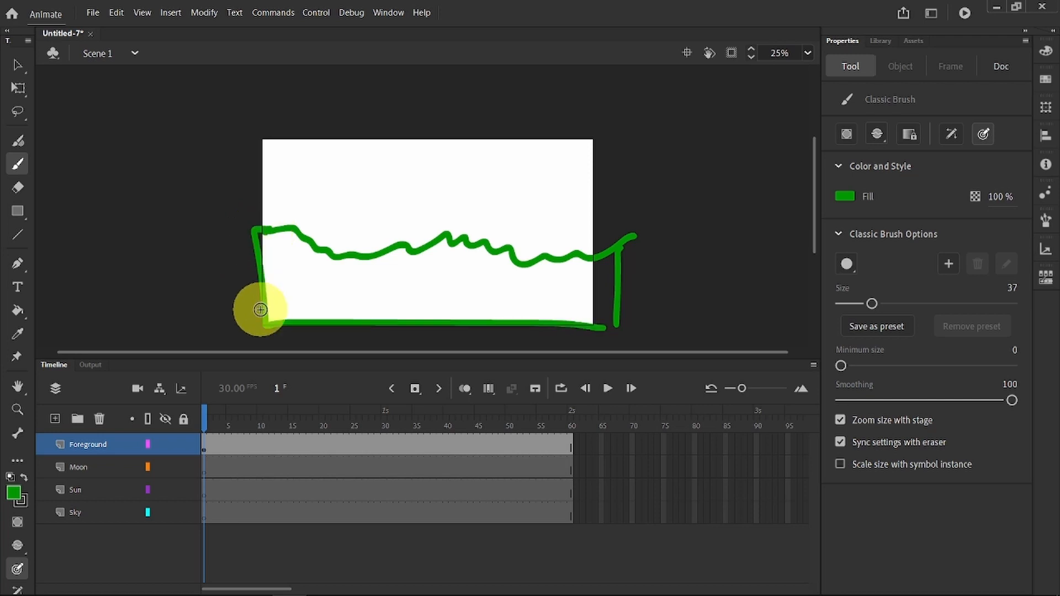
# Step: Close the gap at the hill outline's lower-right corner with the brush and fill its interior green with the Paint Bucket
pyautogui.click(19, 309)
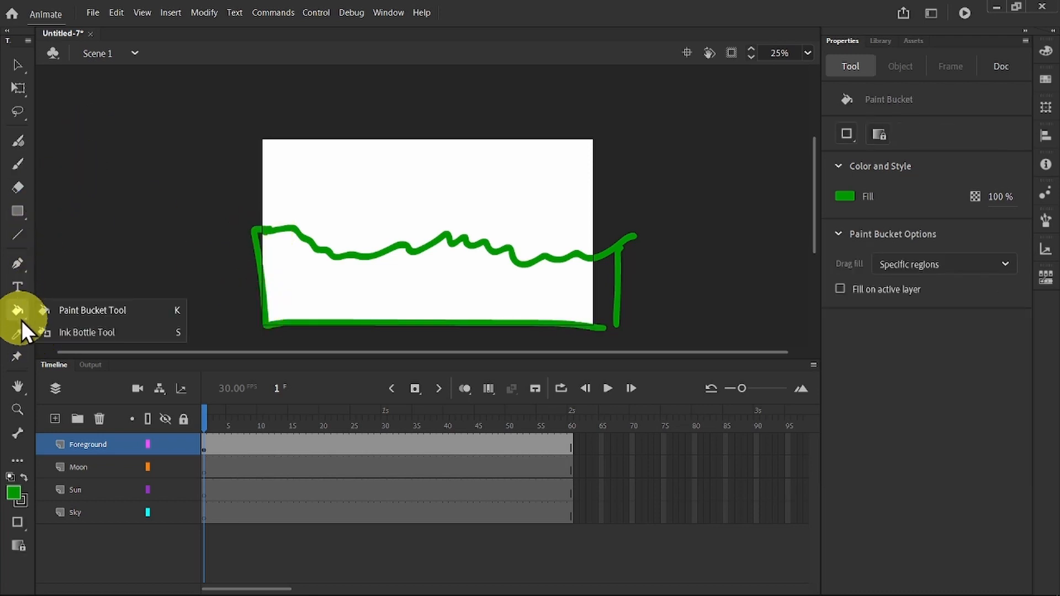
pyautogui.click(50, 310)
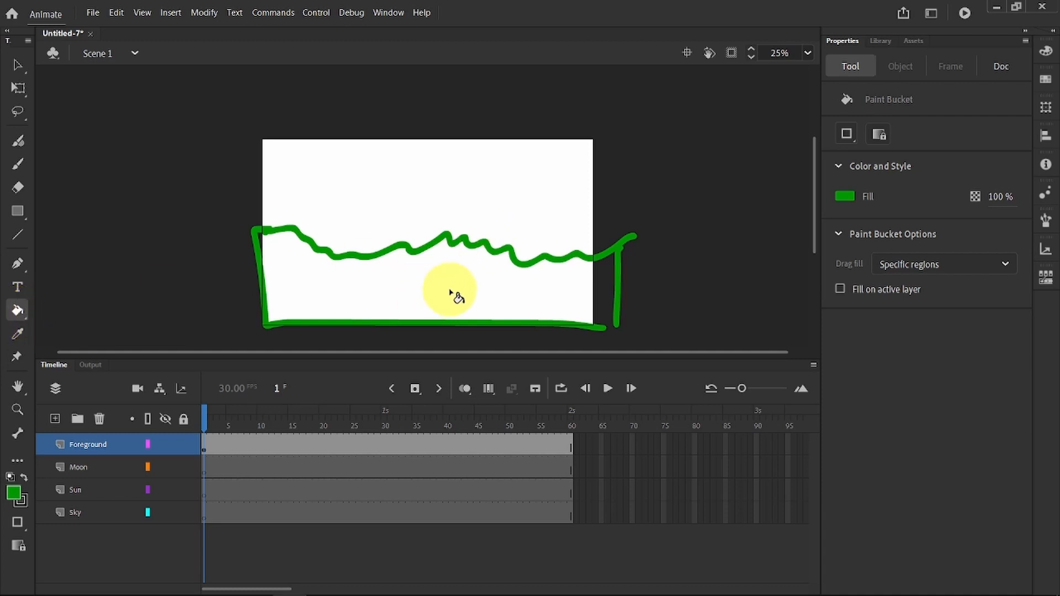
pyautogui.click(18, 164)
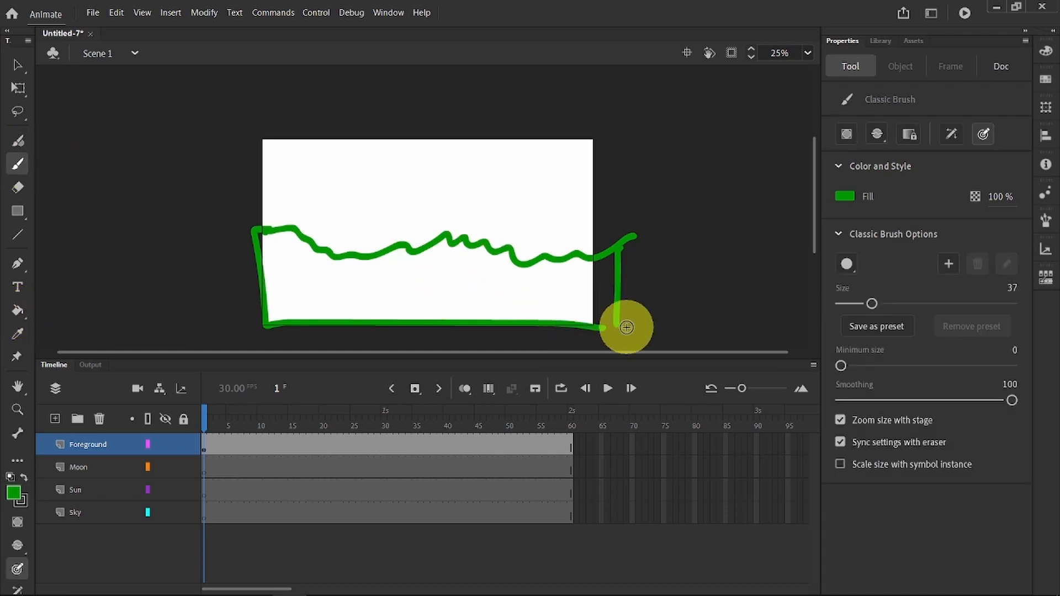
pyautogui.moveTo(620, 323); pyautogui.dragTo(610, 323)
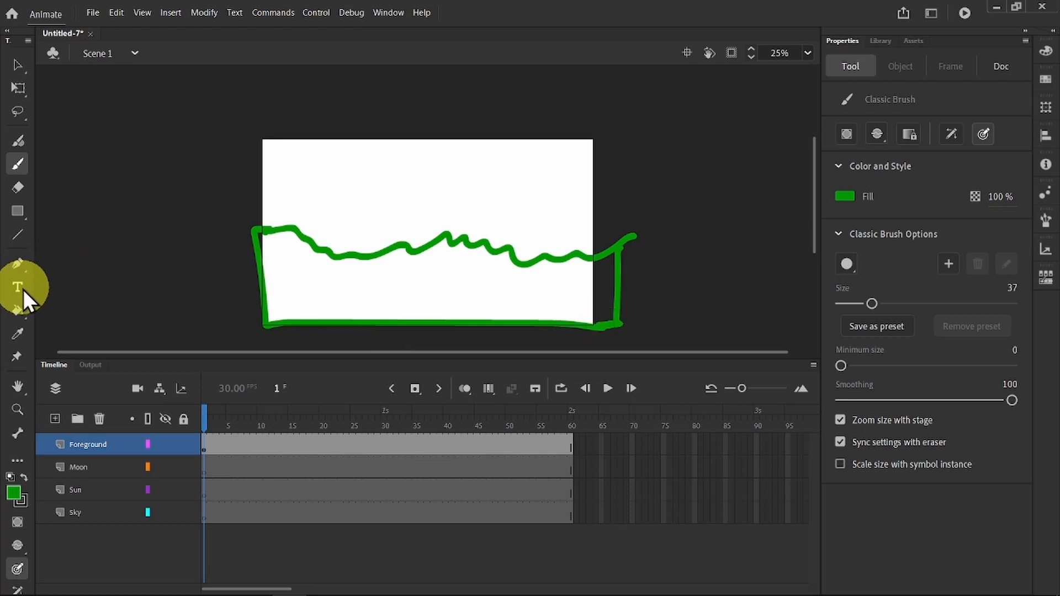
pyautogui.click(16, 308)
pyautogui.click(359, 284)
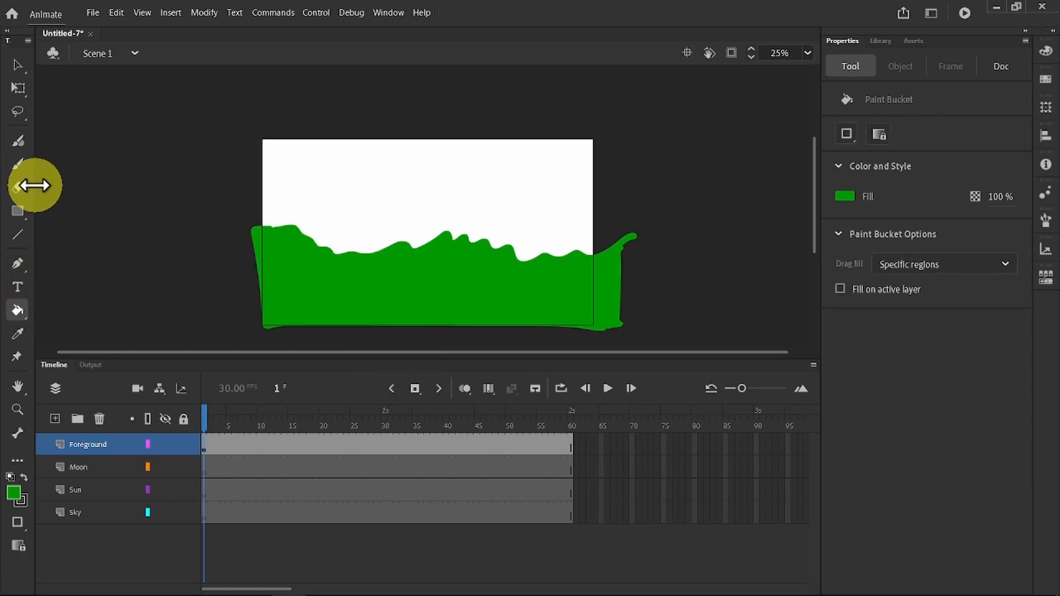
# Step: Try teal (#00CC99) brush strokes on the green hills and undo them
pyautogui.click(20, 164)
pyautogui.click(845, 196)
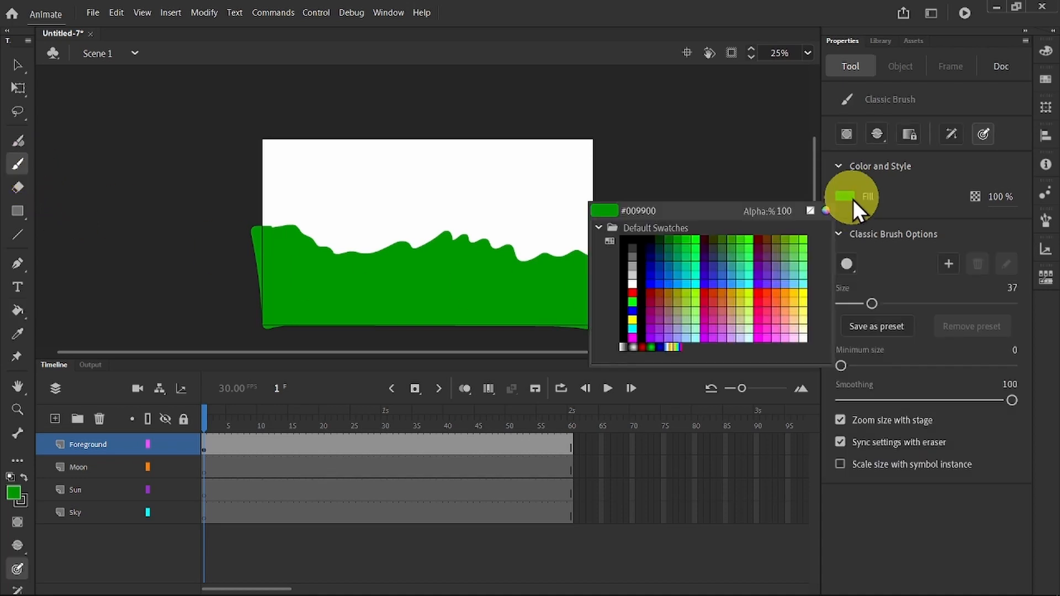
pyautogui.click(684, 263)
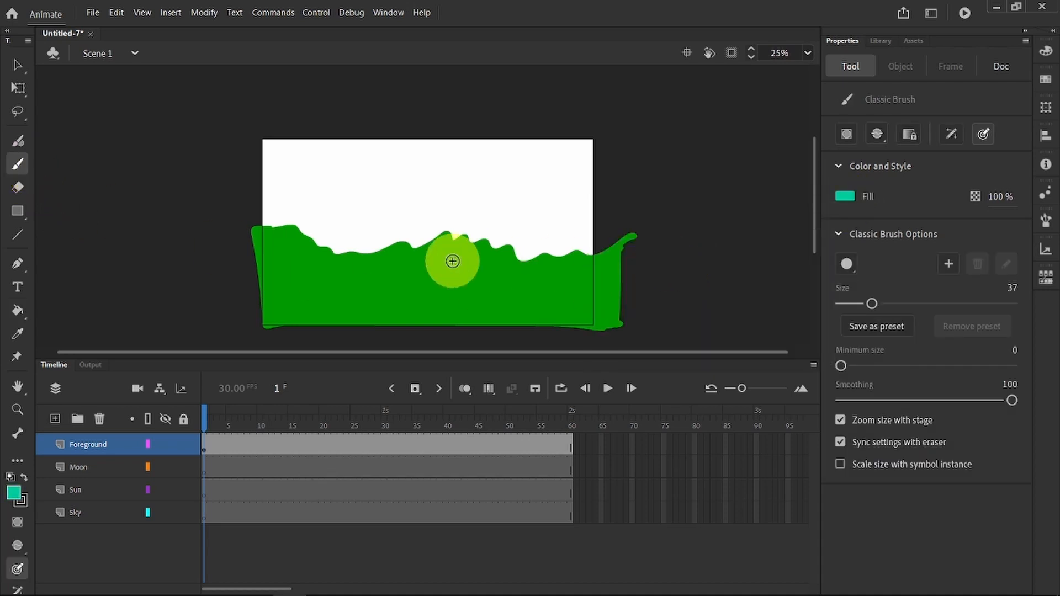
pyautogui.moveTo(535, 255)
pyautogui.mouseDown()
pyautogui.moveTo(497, 286)
pyautogui.moveTo(529, 305)
pyautogui.mouseUp()
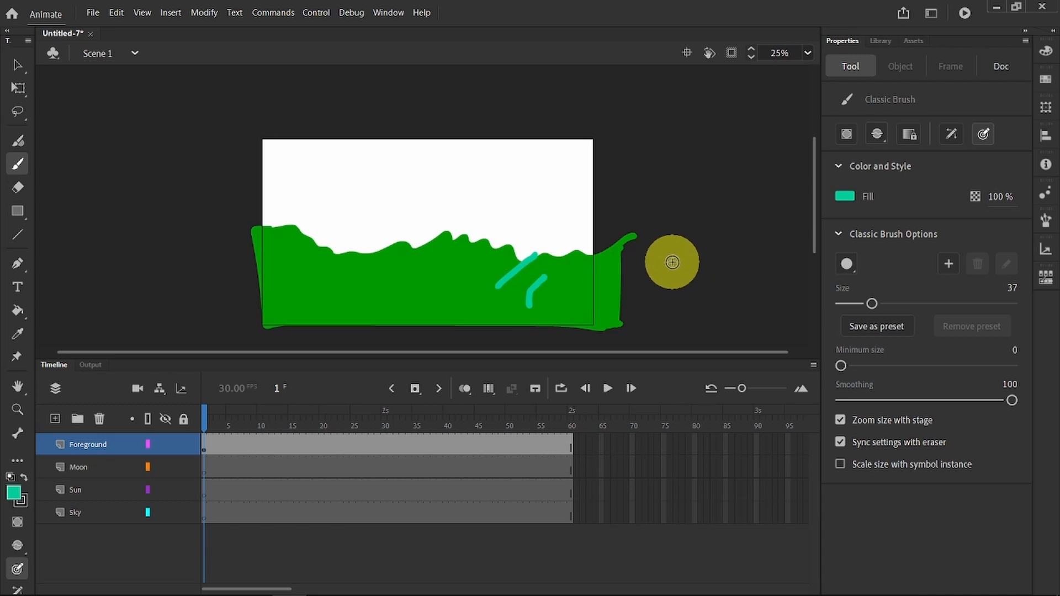
pyautogui.hotkey('ctrl', 'z')
pyautogui.hotkey('ctrl', 'z')
# Step: Set the brush fill to a lighter green and paint grass detail strokes across the hills
pyautogui.click(845, 197)
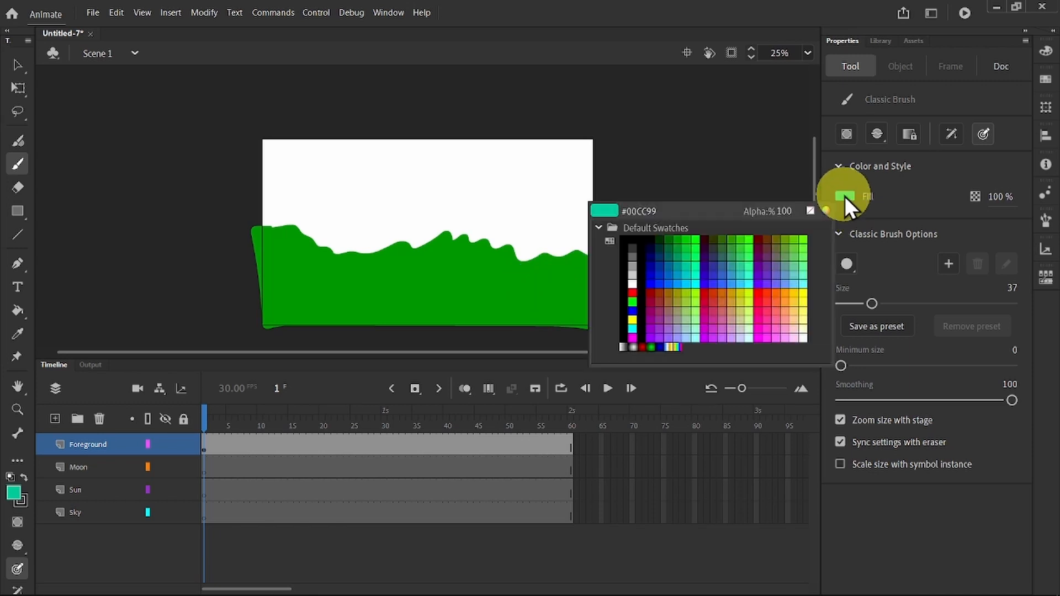
pyautogui.click(739, 239)
pyautogui.moveTo(568, 258)
pyautogui.mouseDown()
pyautogui.moveTo(530, 300)
pyautogui.moveTo(430, 277)
pyautogui.mouseUp()
pyautogui.moveTo(293, 239)
pyautogui.mouseDown()
pyautogui.moveTo(338, 286)
pyautogui.moveTo(328, 274)
pyautogui.mouseUp()
pyautogui.moveTo(283, 234)
pyautogui.mouseDown()
pyautogui.moveTo(342, 282)
pyautogui.moveTo(335, 275)
pyautogui.moveTo(403, 284)
pyautogui.moveTo(421, 273)
pyautogui.moveTo(451, 286)
pyautogui.moveTo(453, 264)
pyautogui.moveTo(567, 284)
pyautogui.moveTo(610, 311)
pyautogui.moveTo(551, 293)
pyautogui.moveTo(317, 294)
pyautogui.mouseUp()
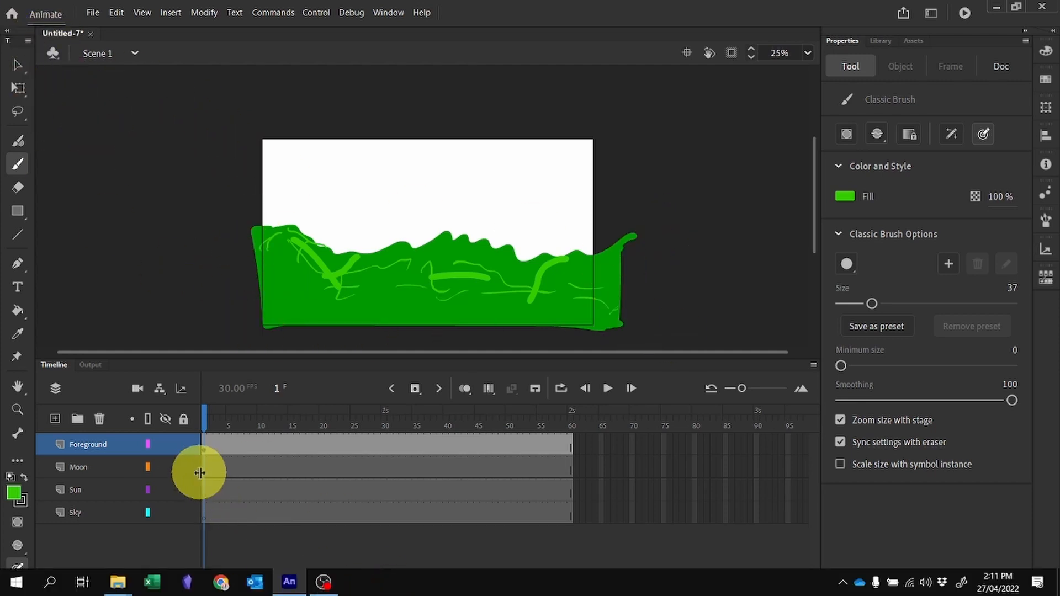
# Step: Move the whole hill artwork down to about X -108, Y 701, and hide and lock the Foreground layer
pyautogui.click(8, 63)
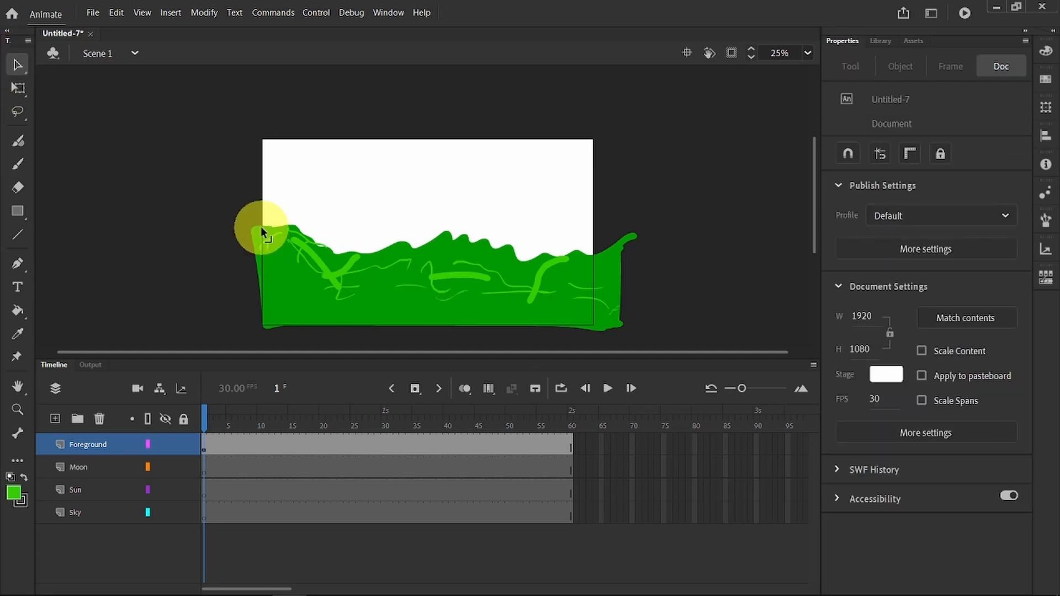
pyautogui.moveTo(178, 146); pyautogui.dragTo(681, 390)
pyautogui.moveTo(485, 272); pyautogui.dragTo(467, 305)
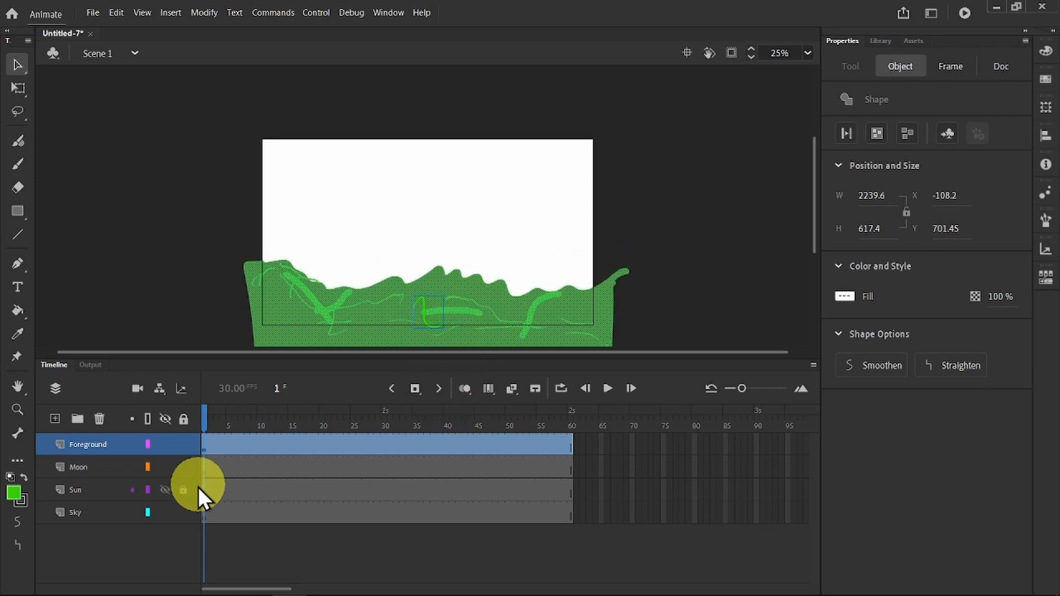
pyautogui.click(165, 445)
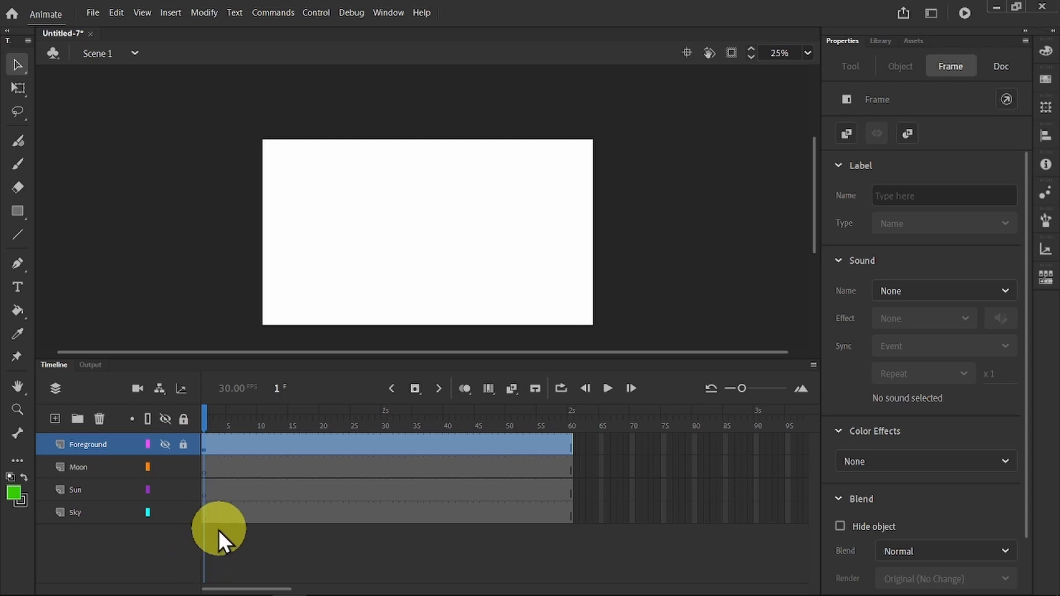
# Step: On frame 1 of the Sky layer, draw a dark blue (#000033) rectangle without stroke that covers the whole stage
pyautogui.click(202, 512)
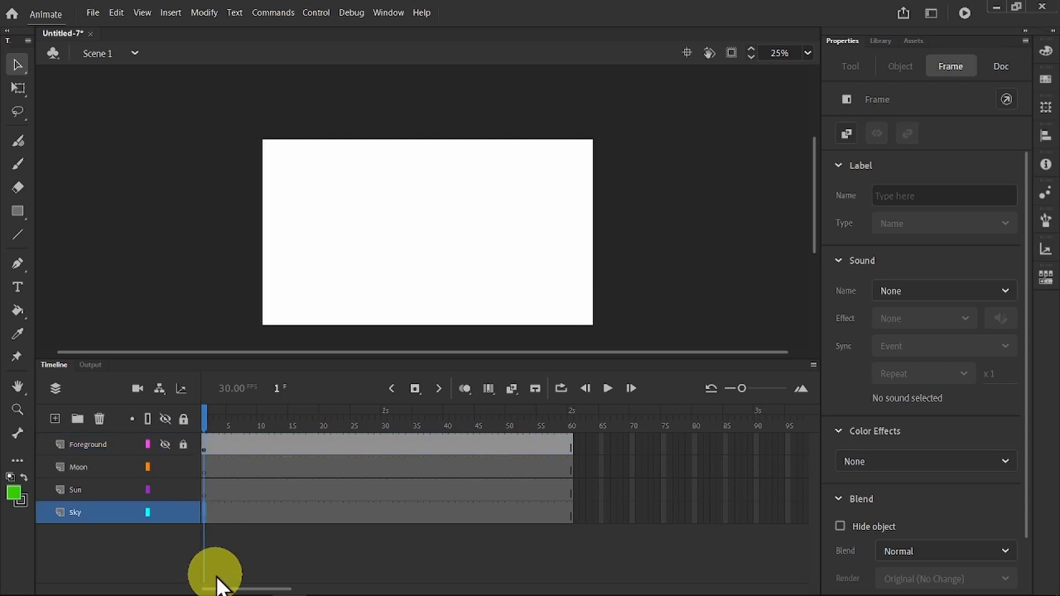
pyautogui.click(17, 213)
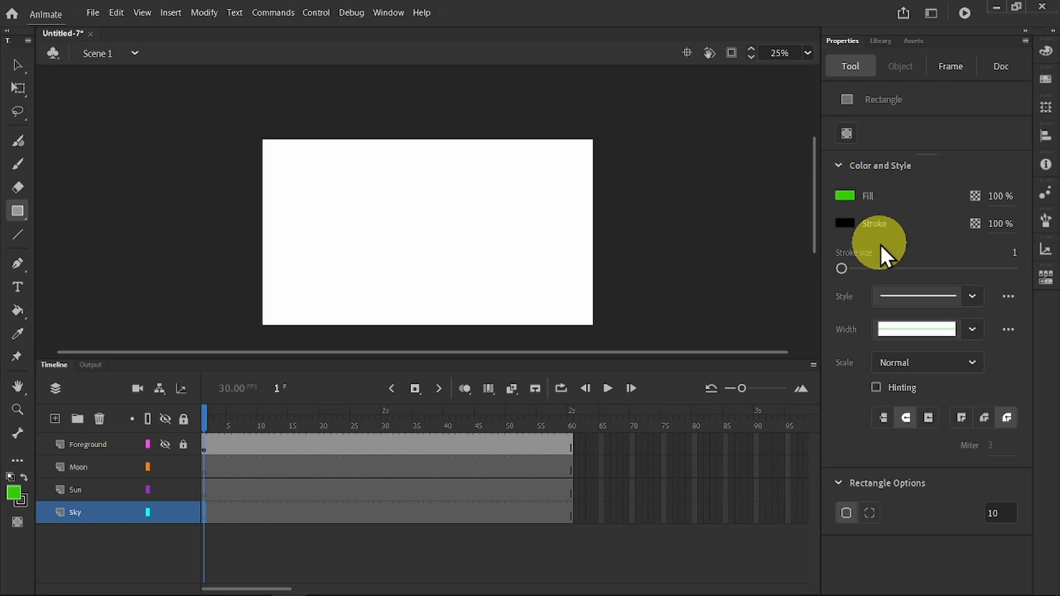
pyautogui.click(849, 222)
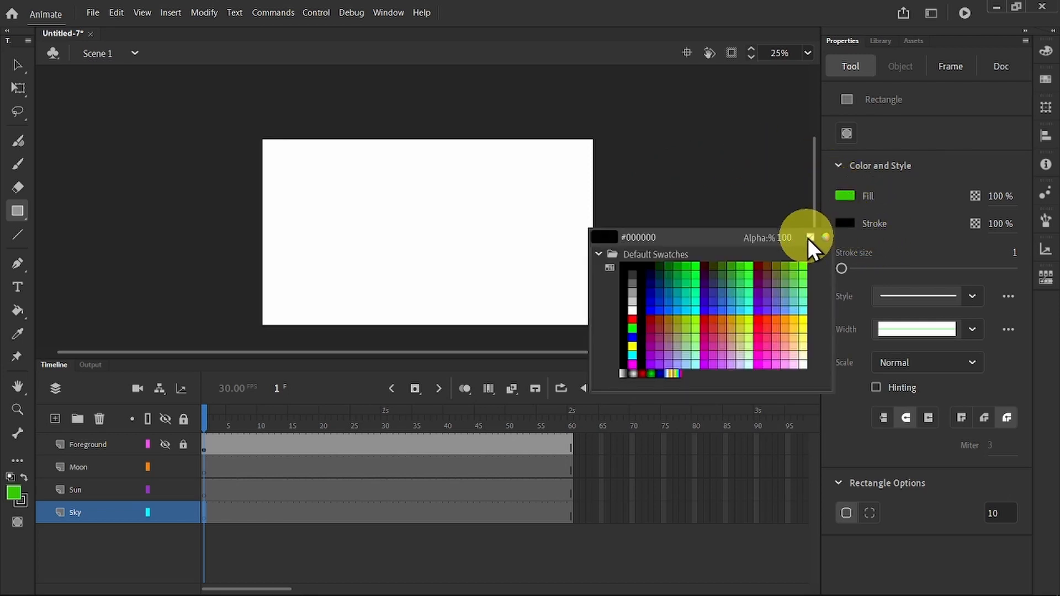
pyautogui.click(808, 237)
pyautogui.click(845, 195)
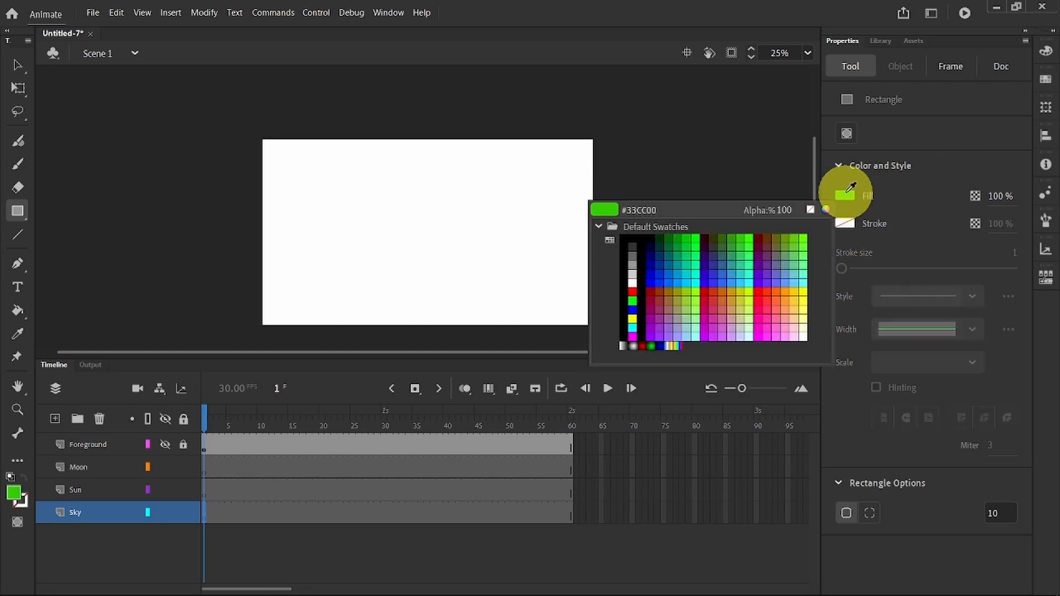
pyautogui.click(651, 246)
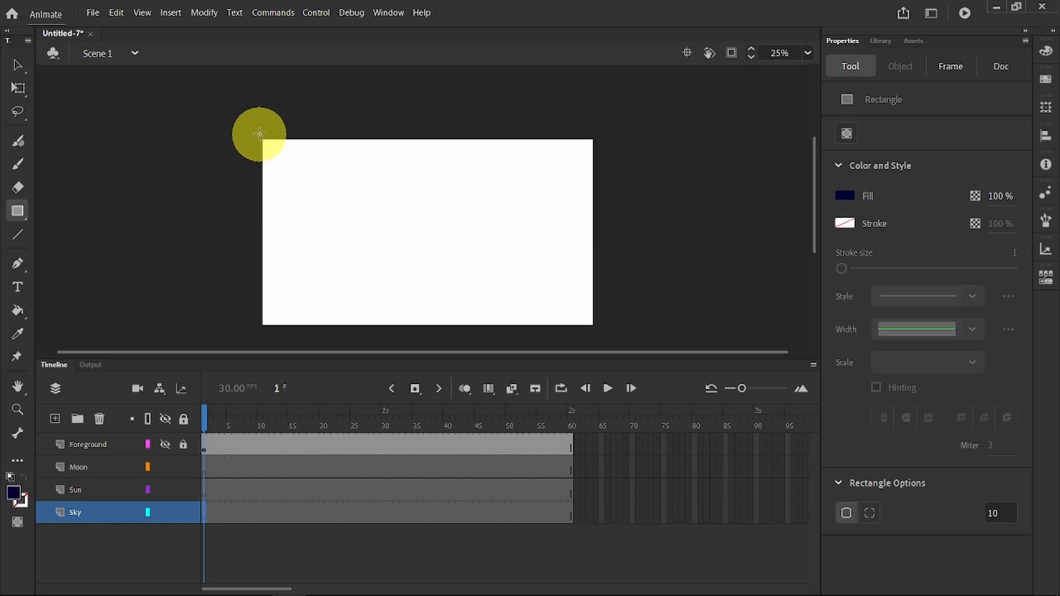
pyautogui.moveTo(257, 135); pyautogui.dragTo(601, 331)
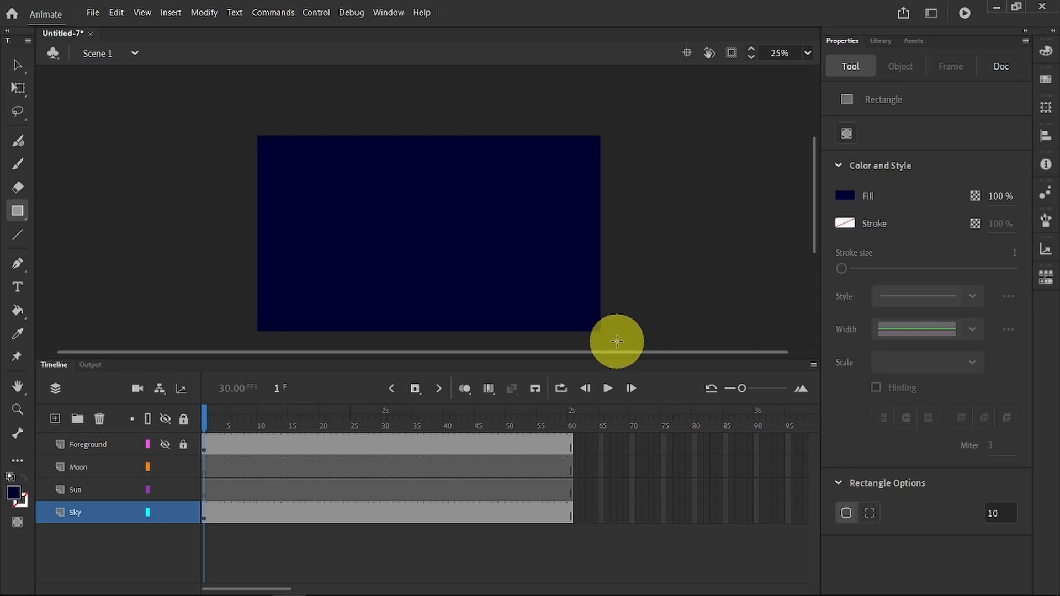
# Step: Insert a keyframe at frame 60 of the Sky layer and fill its sky rectangle with light blue (#00CCFF)
pyautogui.click(569, 512)
pyautogui.rightClick(570, 511)
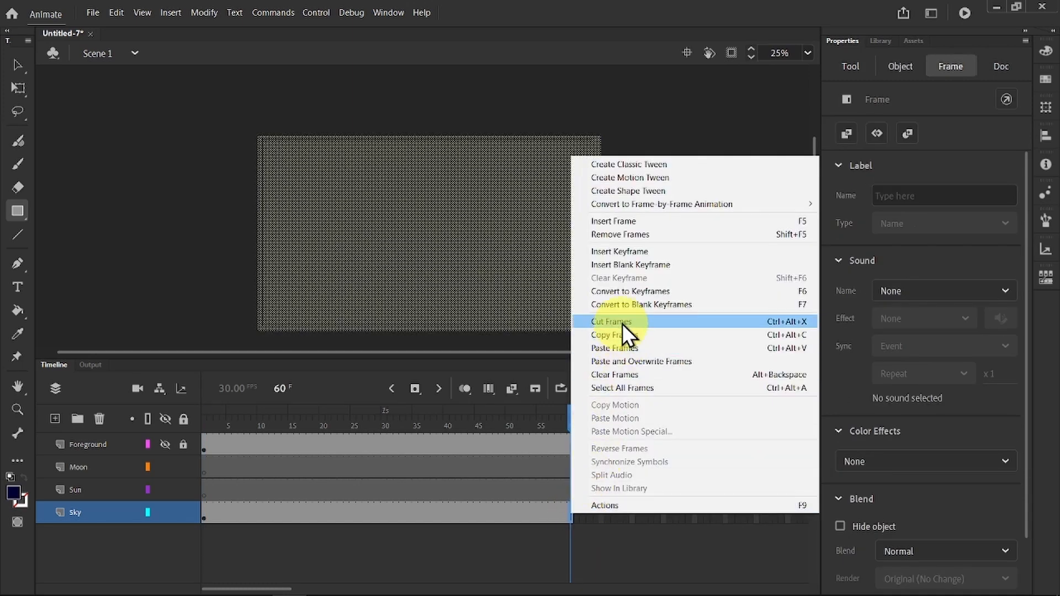
pyautogui.click(621, 252)
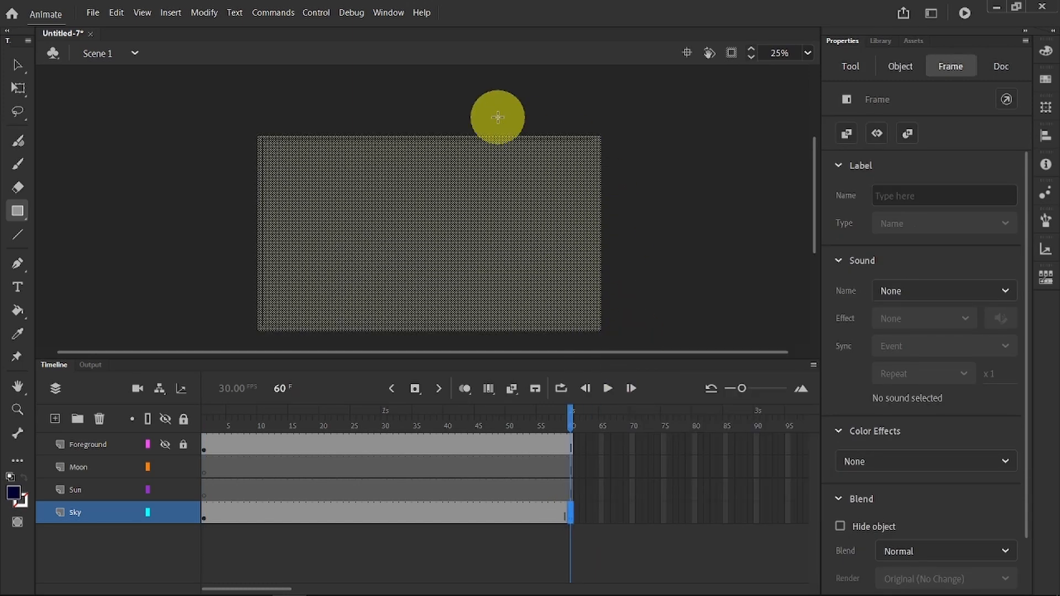
pyautogui.click(15, 63)
pyautogui.click(114, 156)
pyautogui.click(466, 223)
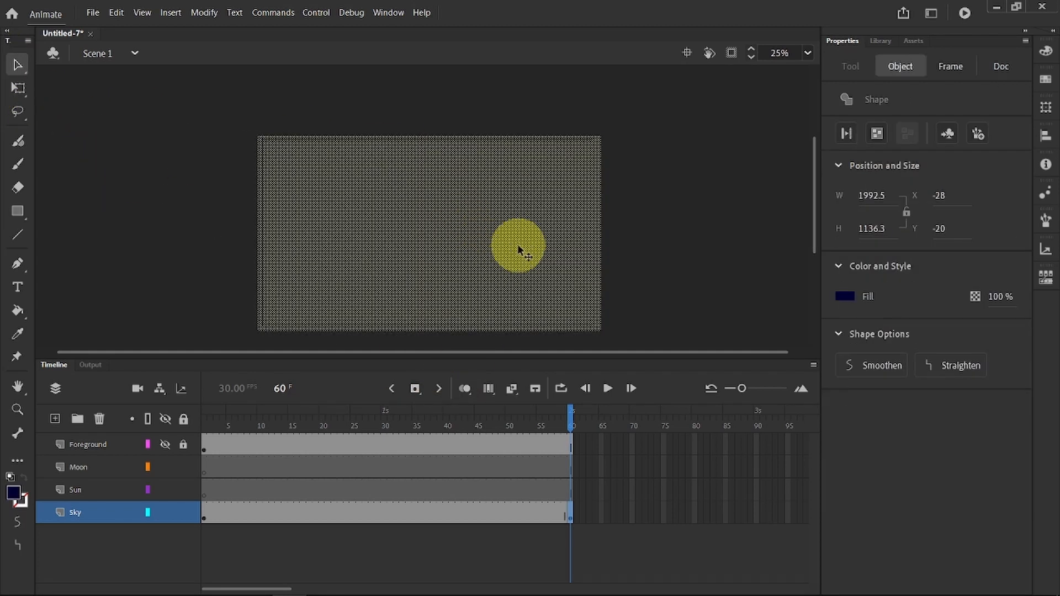
pyautogui.click(850, 293)
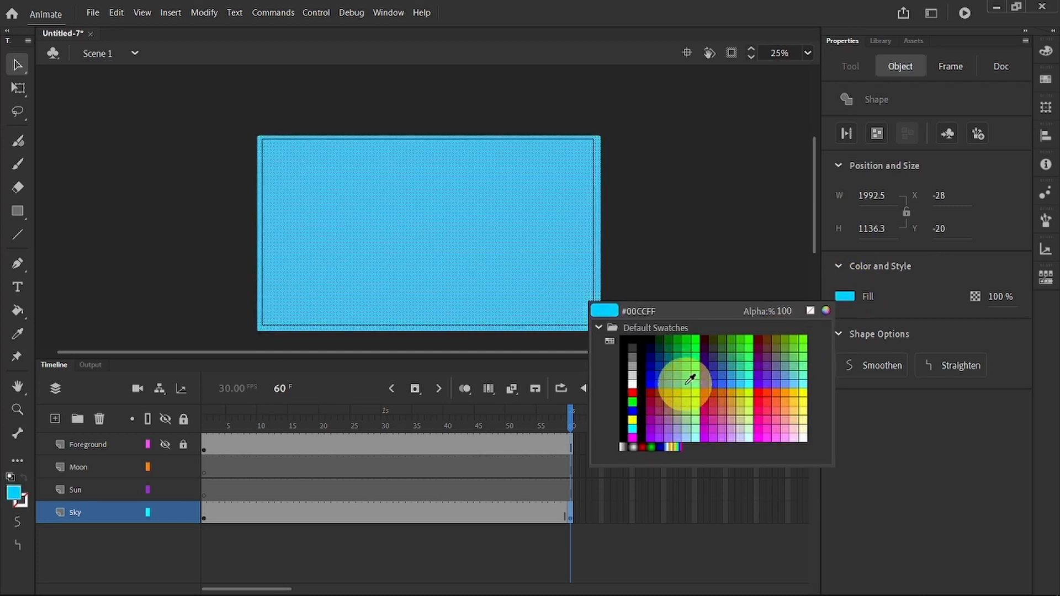
pyautogui.click(687, 383)
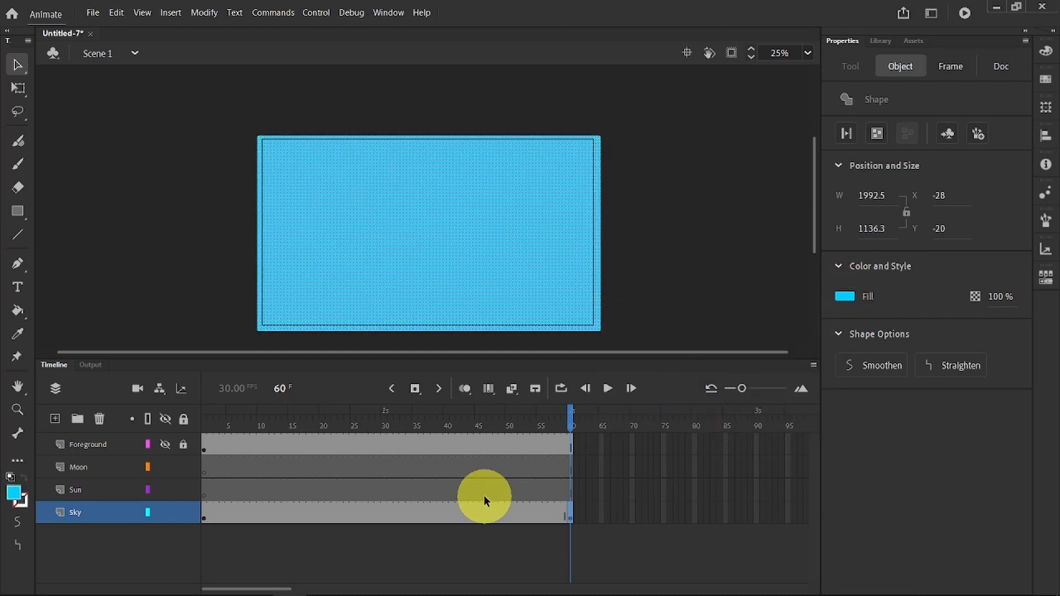
# Step: Create a shape tween between the Sky layer's two keyframes and scrub through it to frame 60
pyautogui.rightClick(434, 518)
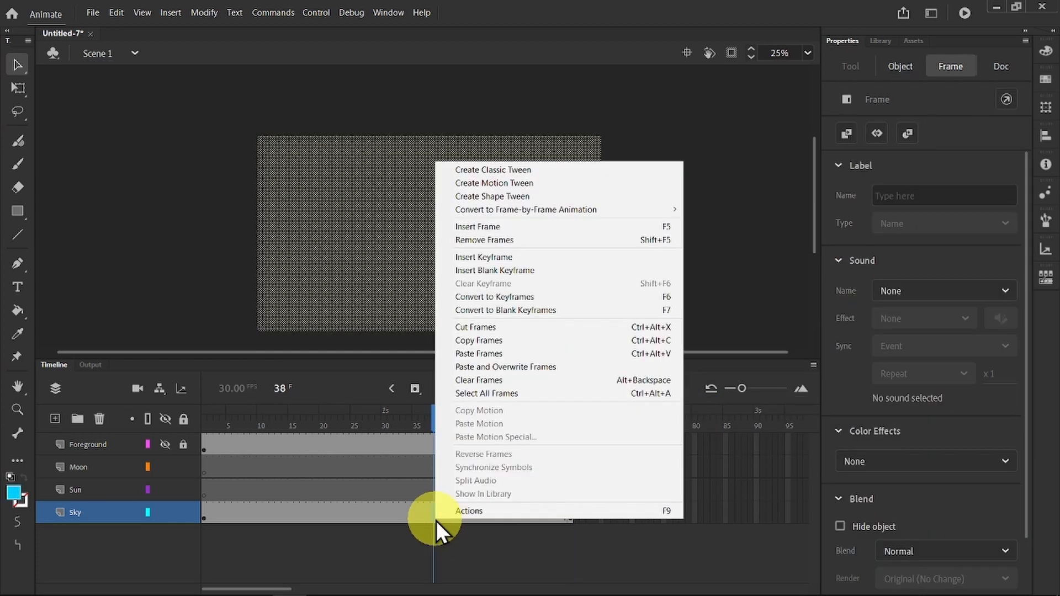
pyautogui.click(512, 197)
pyautogui.moveTo(440, 419); pyautogui.dragTo(575, 402)
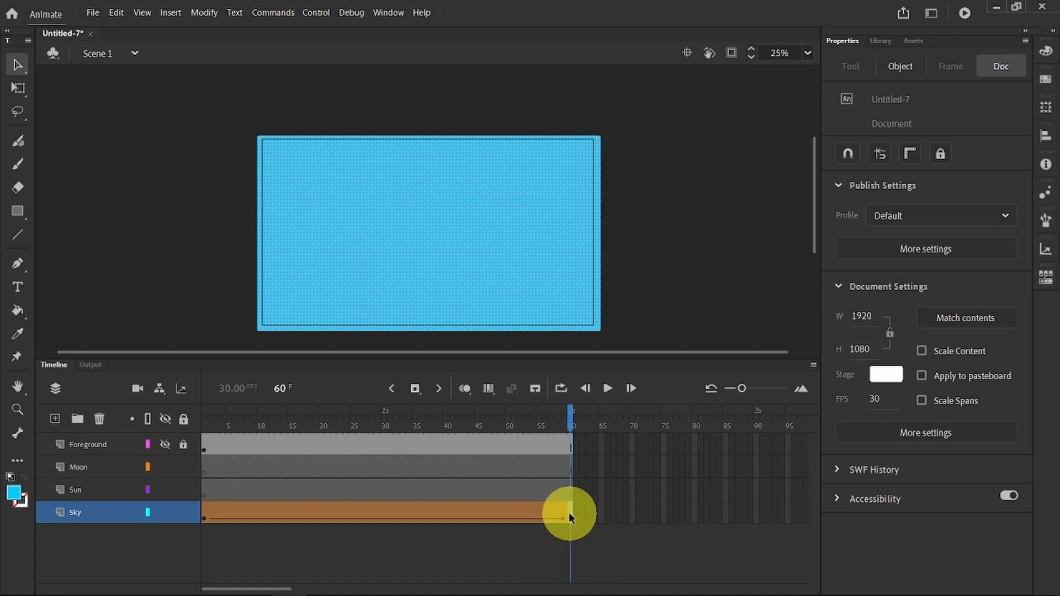
# Step: Move the Sky layer's light blue end keyframe from frame 60 to frame 31
pyautogui.moveTo(568, 512); pyautogui.dragTo(501, 516)
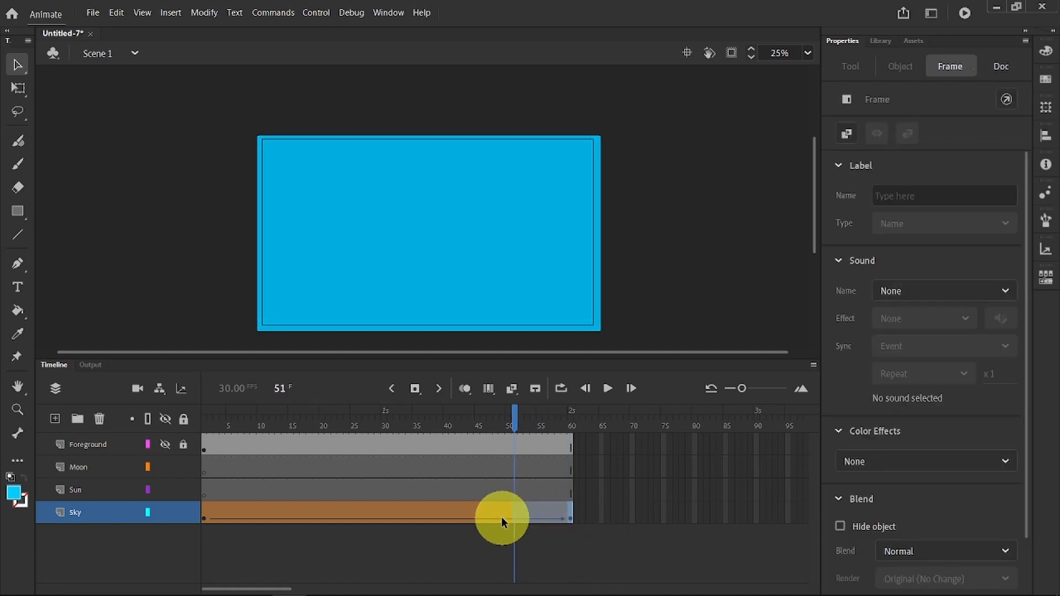
pyautogui.click(490, 516)
pyautogui.click(570, 513)
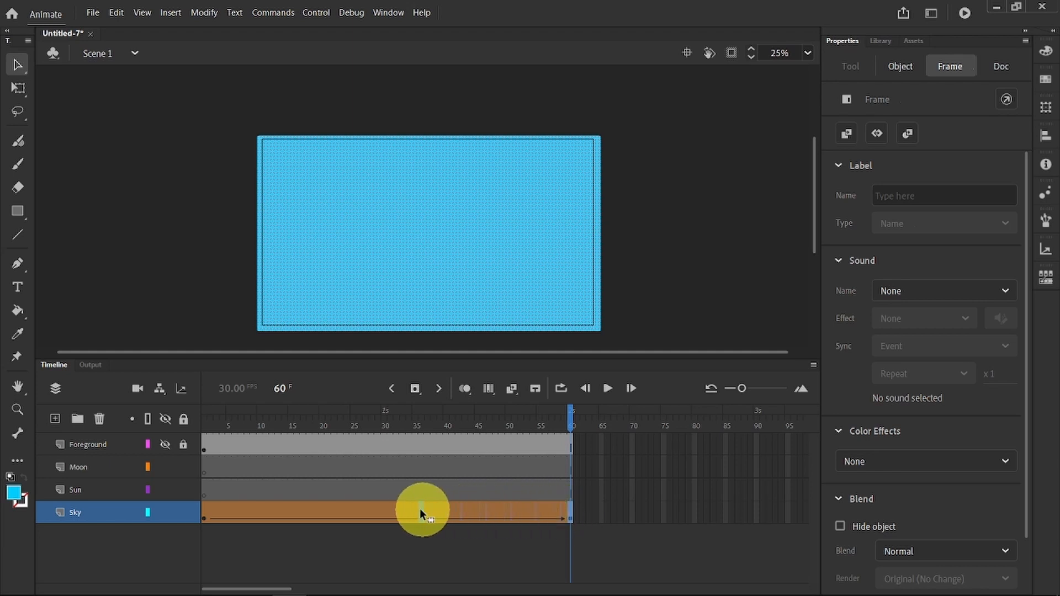
pyautogui.moveTo(389, 509); pyautogui.dragTo(390, 509)
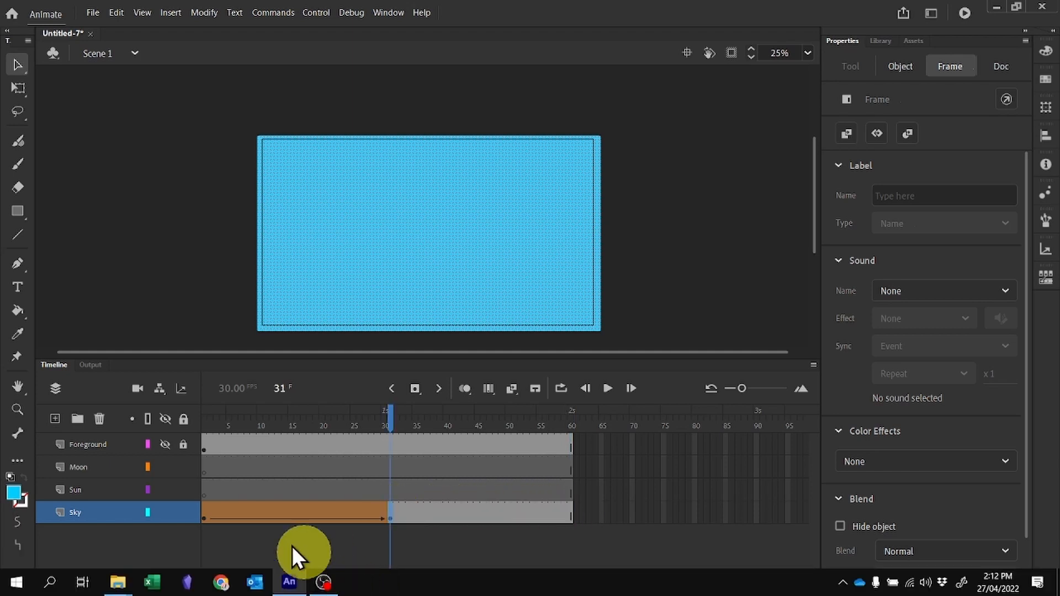
# Step: Copy the dark blue frame 1 of the Sky layer and paste it over frame 60
pyautogui.click(205, 516)
pyautogui.rightClick(206, 518)
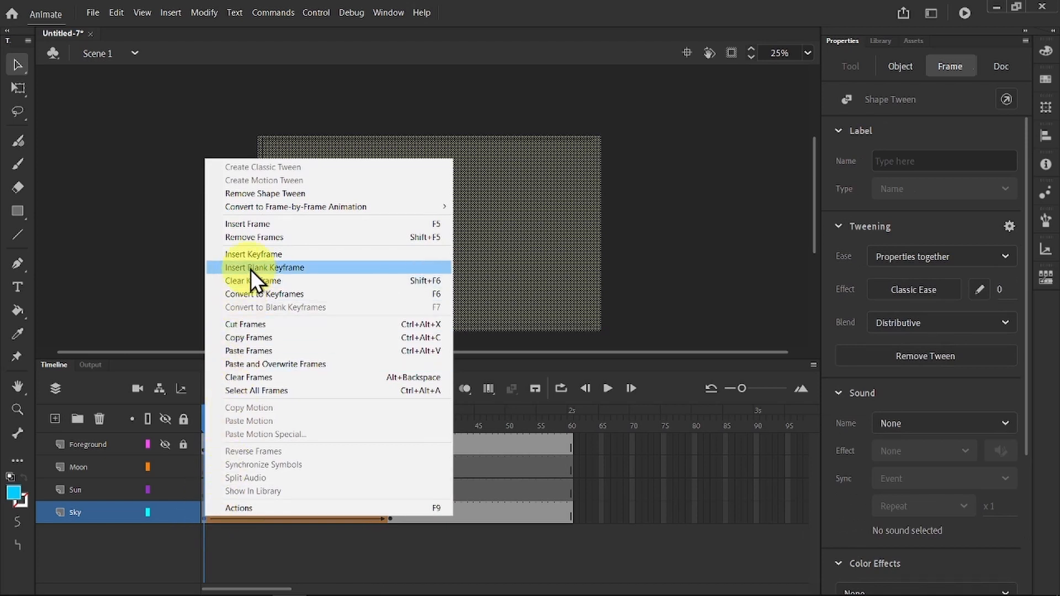
pyautogui.click(254, 339)
pyautogui.rightClick(569, 512)
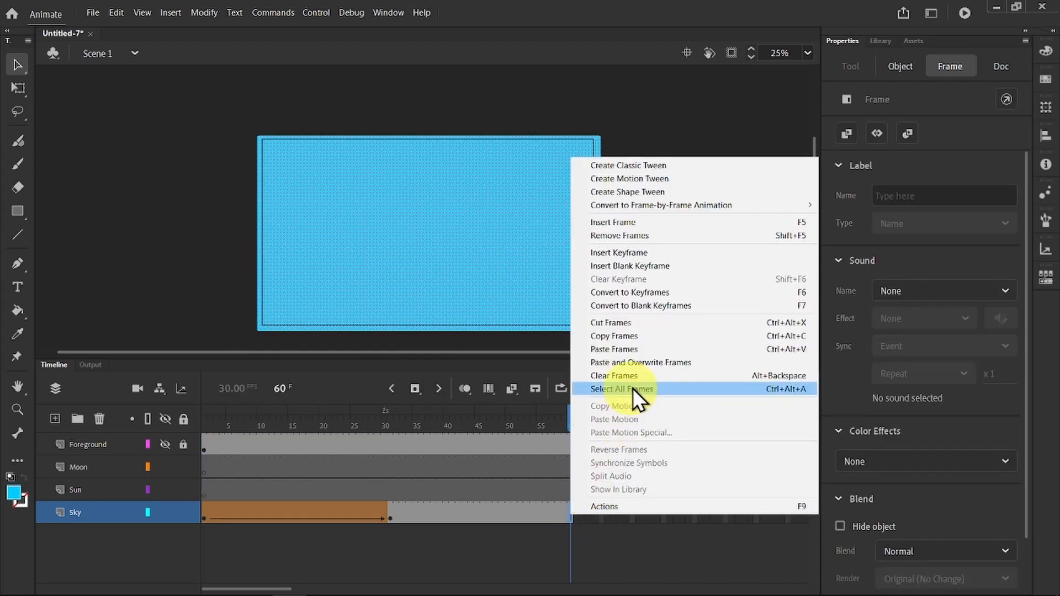
pyautogui.click(642, 362)
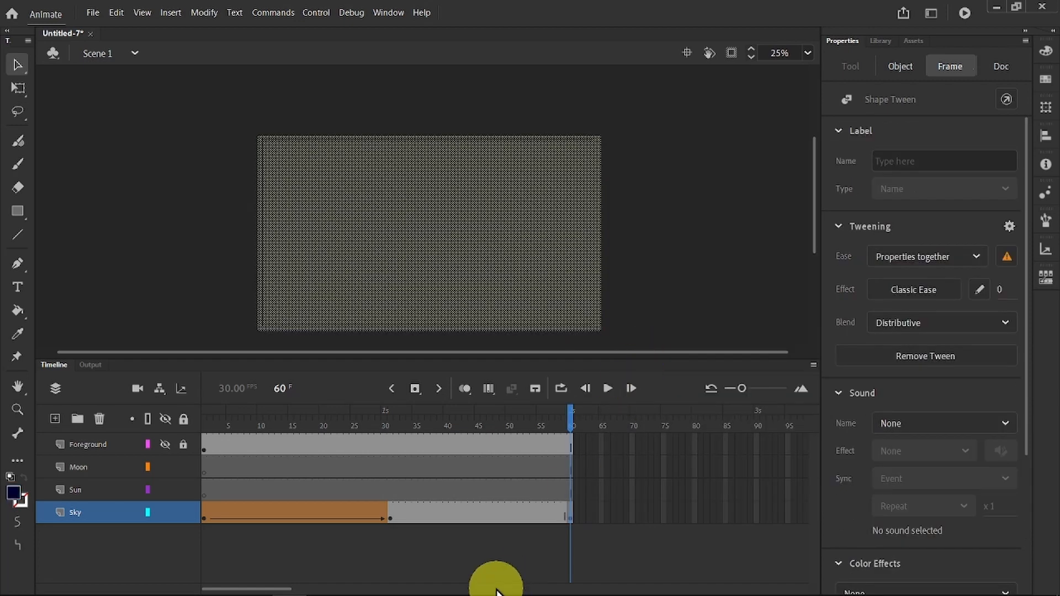
# Step: Create a shape tween between frames 31 and 60 of the Sky layer and scrub the timeline to preview it
pyautogui.click(498, 513)
pyautogui.rightClick(498, 512)
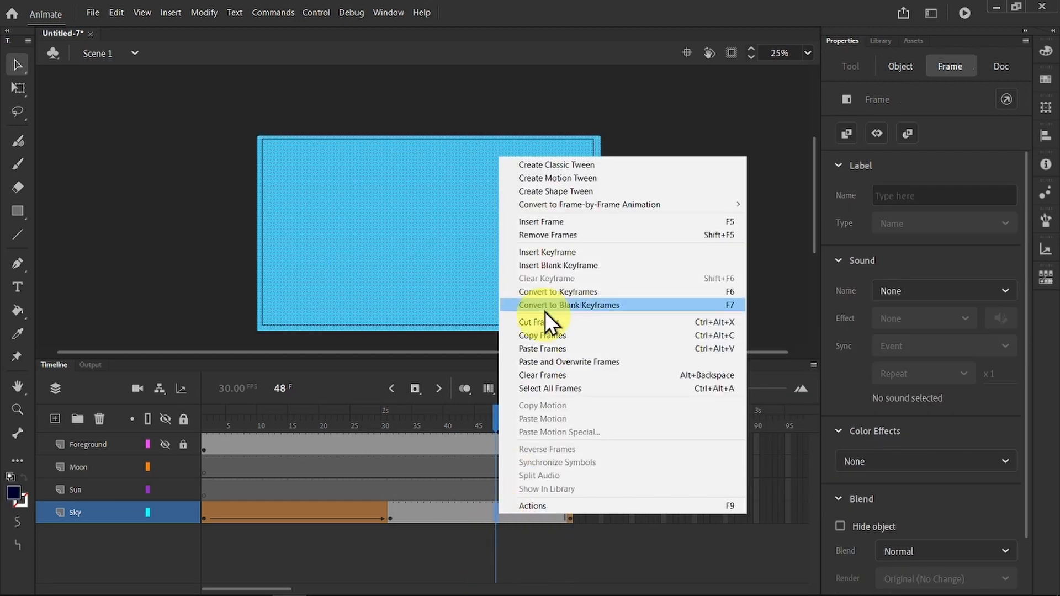
pyautogui.click(557, 192)
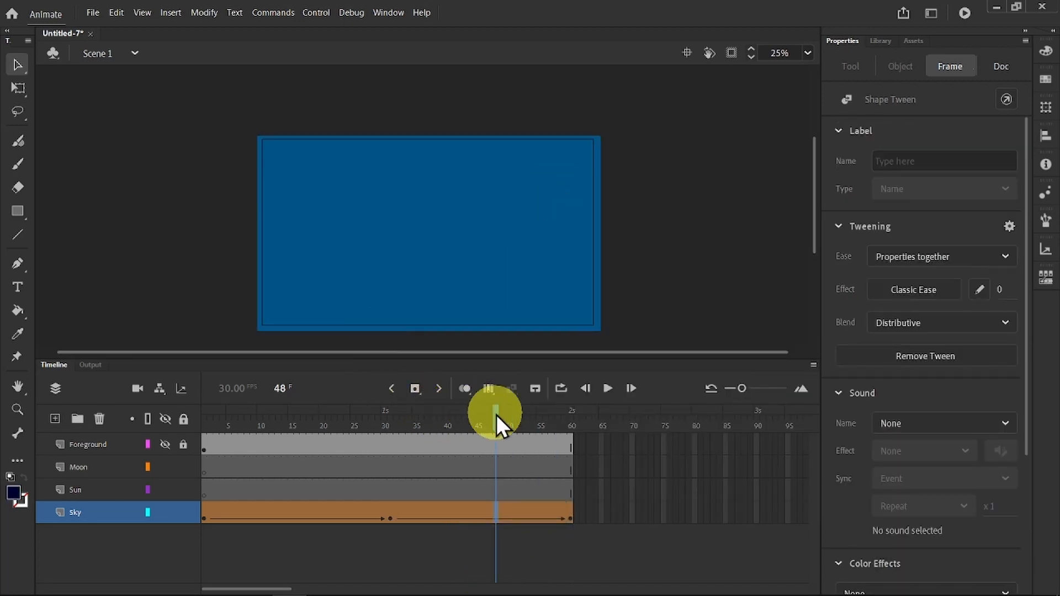
pyautogui.moveTo(496, 415); pyautogui.dragTo(570, 417)
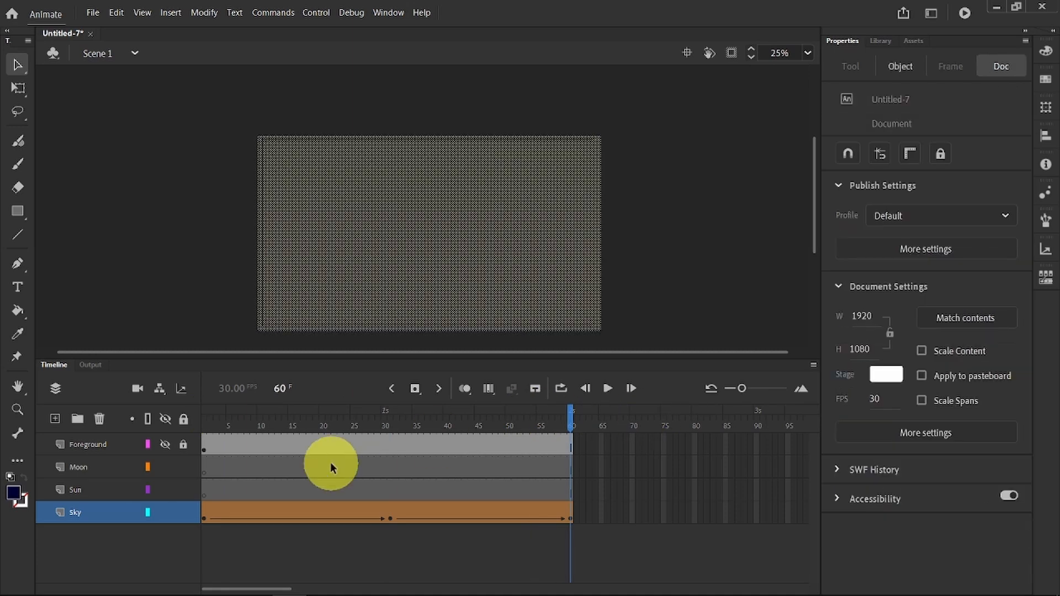
# Step: Hide and lock the Sky layer, and on the Sun layer's frame 1 draw a yellow circle, red stroke (#FF0000), about 208 px wide at the stage's lower-left edge
pyautogui.click(204, 494)
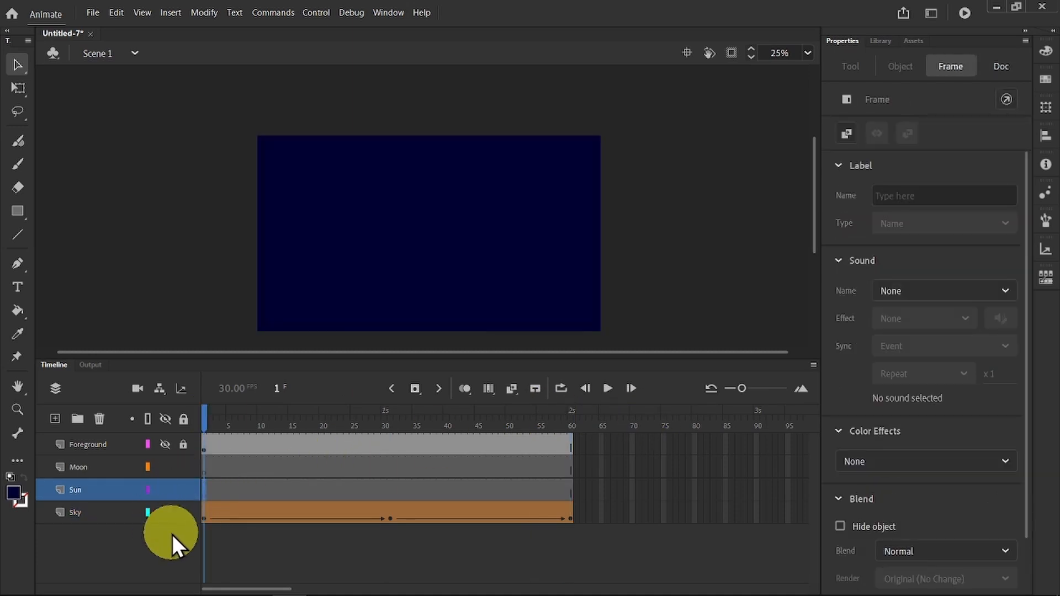
pyautogui.click(163, 512)
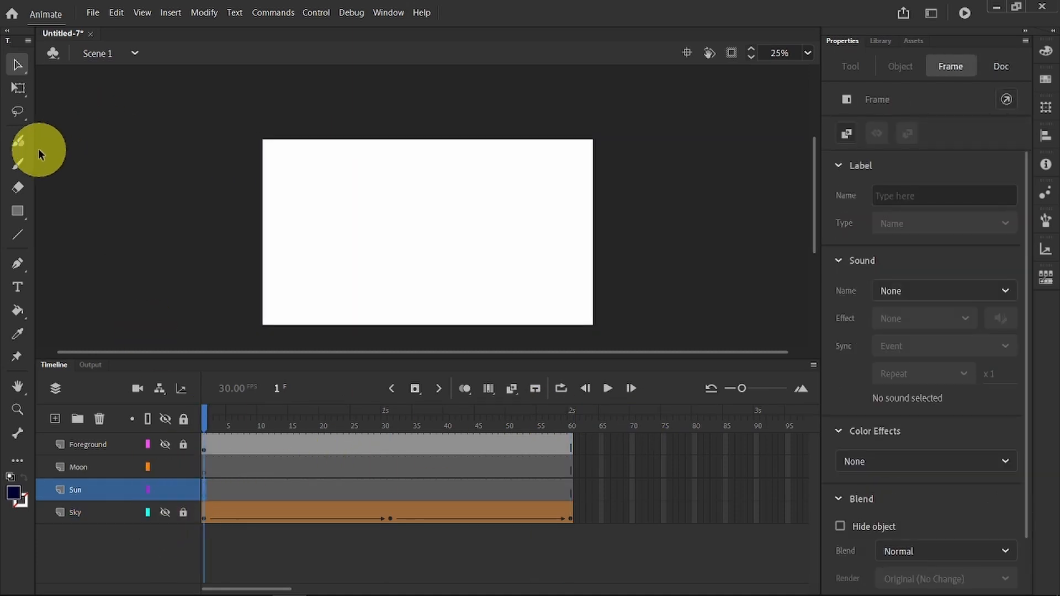
pyautogui.click(17, 212)
pyautogui.click(19, 213)
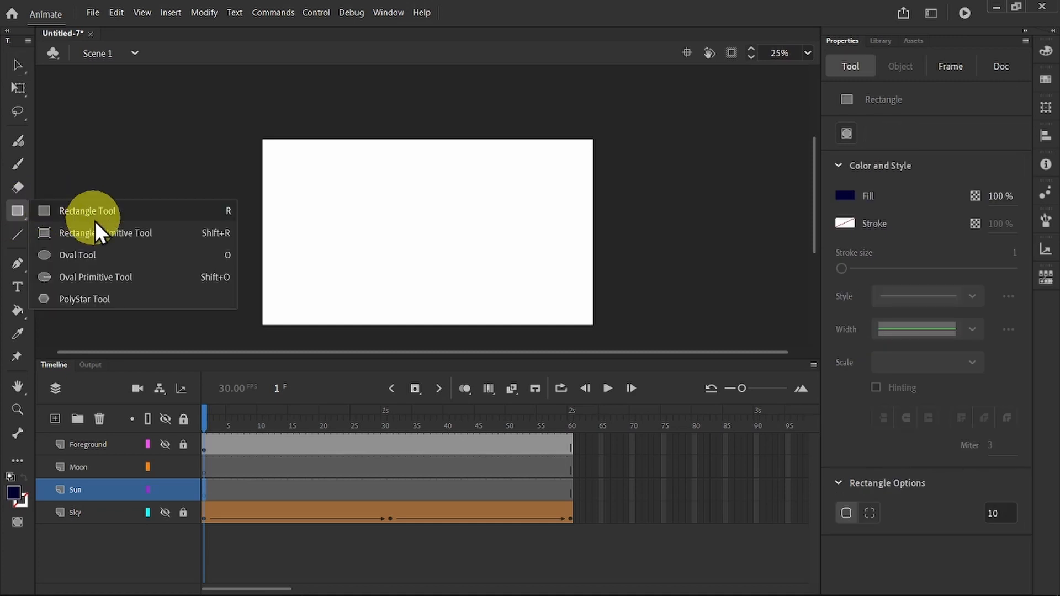
pyautogui.click(91, 257)
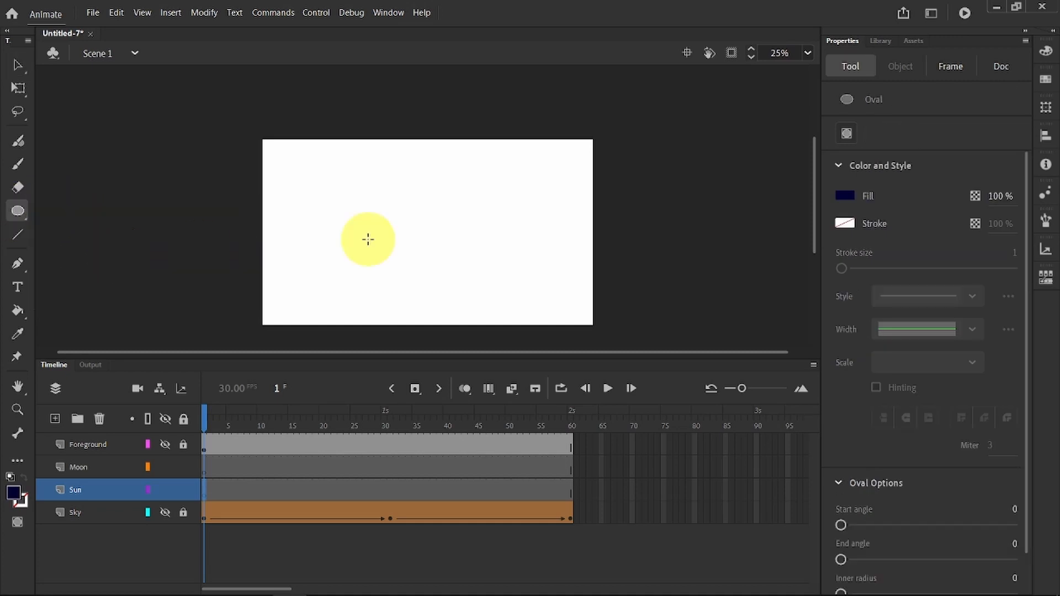
pyautogui.click(844, 195)
pyautogui.click(632, 317)
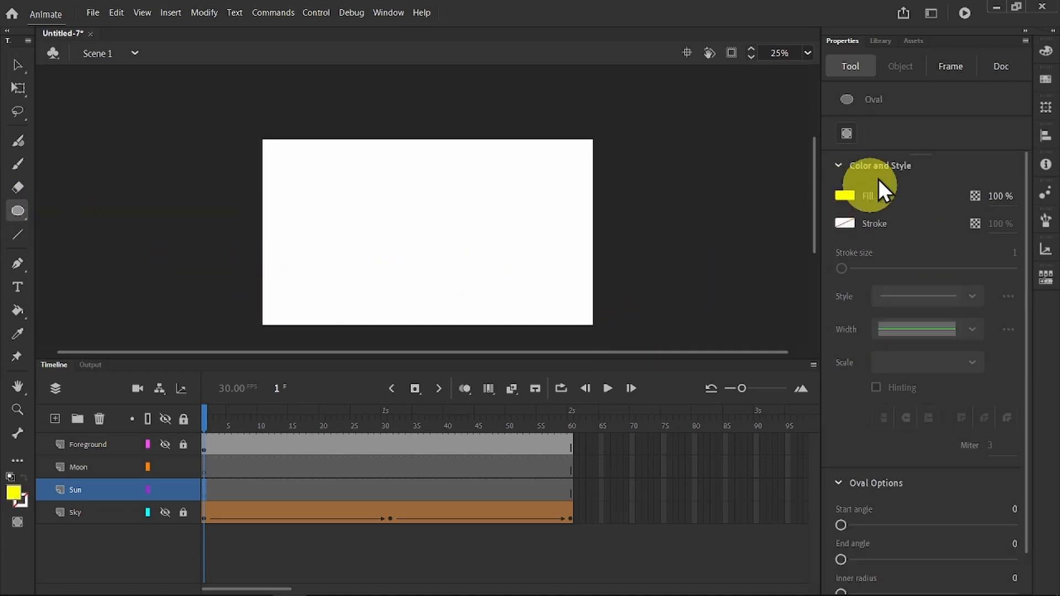
pyautogui.click(844, 224)
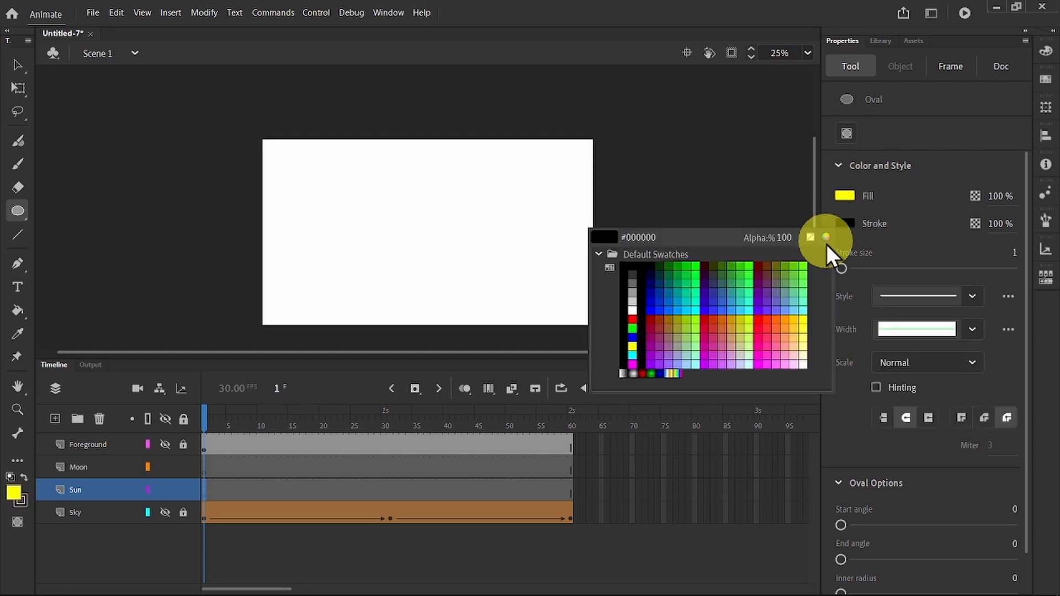
pyautogui.click(634, 264)
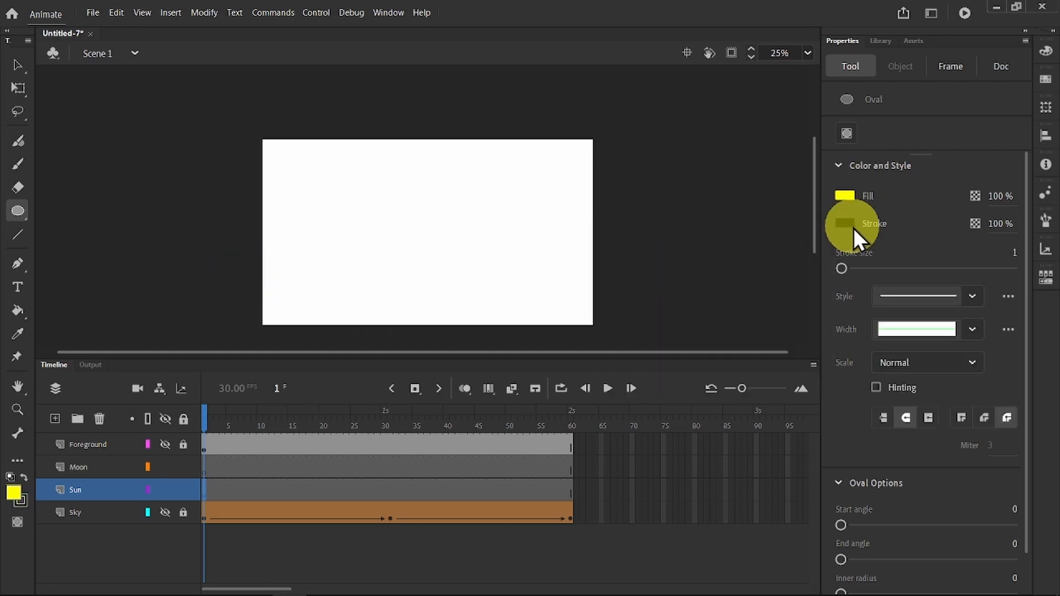
pyautogui.click(846, 226)
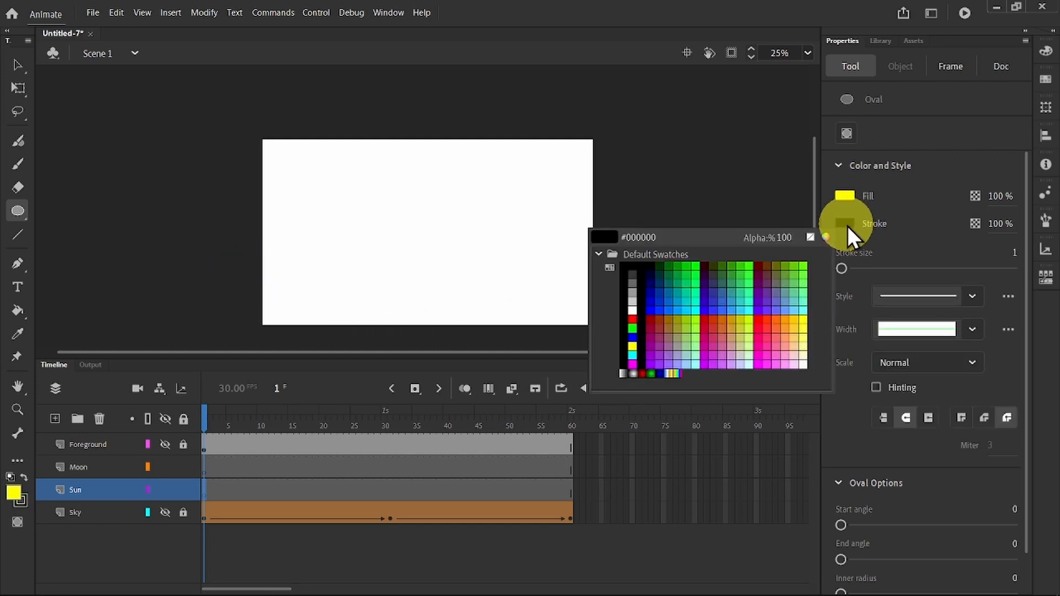
pyautogui.click(762, 314)
pyautogui.moveTo(244, 279)
pyautogui.mouseDown()
pyautogui.moveTo(294, 328)
pyautogui.moveTo(276, 315)
pyautogui.mouseUp()
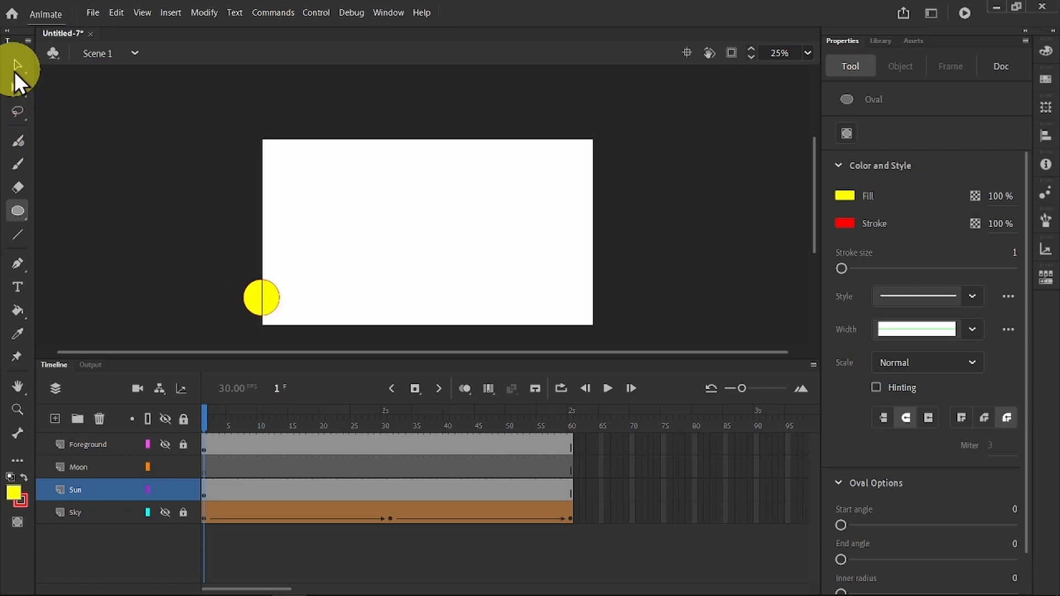
# Step: Create a motion tween for the sun, converting it to a symbol, and at frame 60 move it right of the stage to about X 2012, Y 960
pyautogui.click(17, 65)
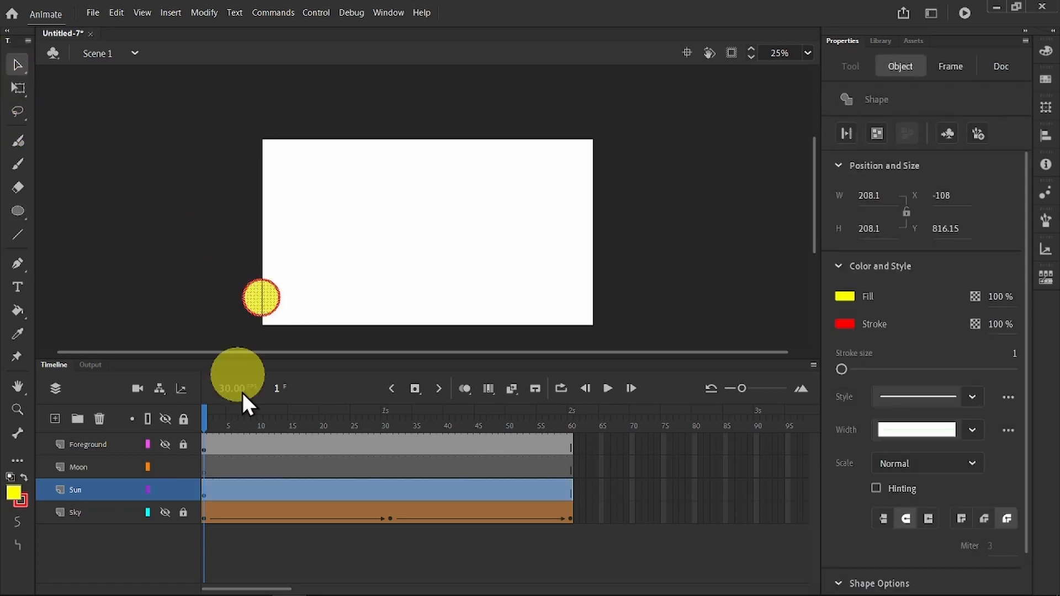
pyautogui.rightClick(294, 489)
pyautogui.click(408, 145)
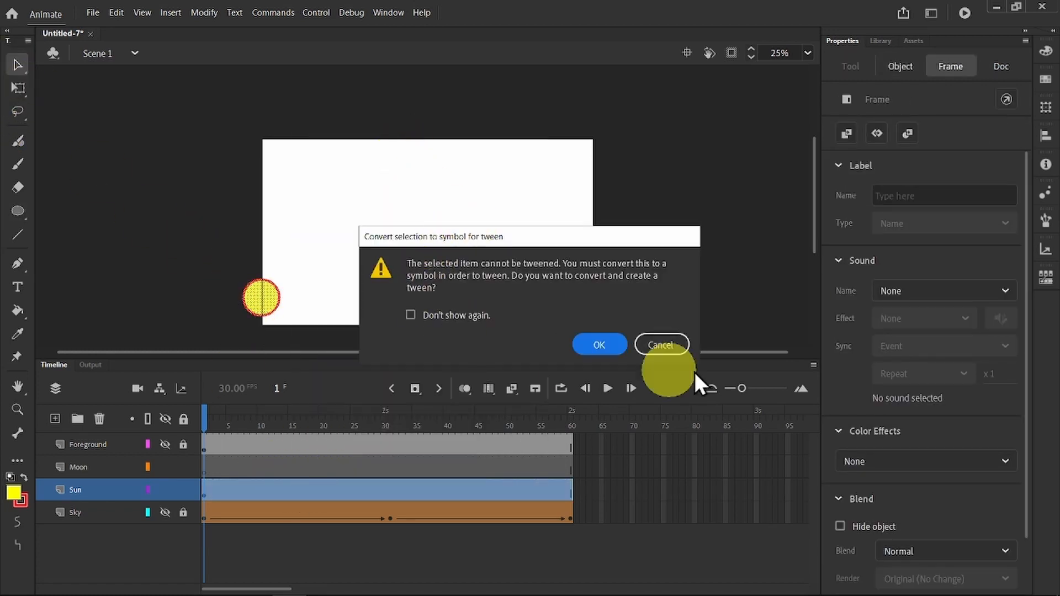
pyautogui.click(600, 344)
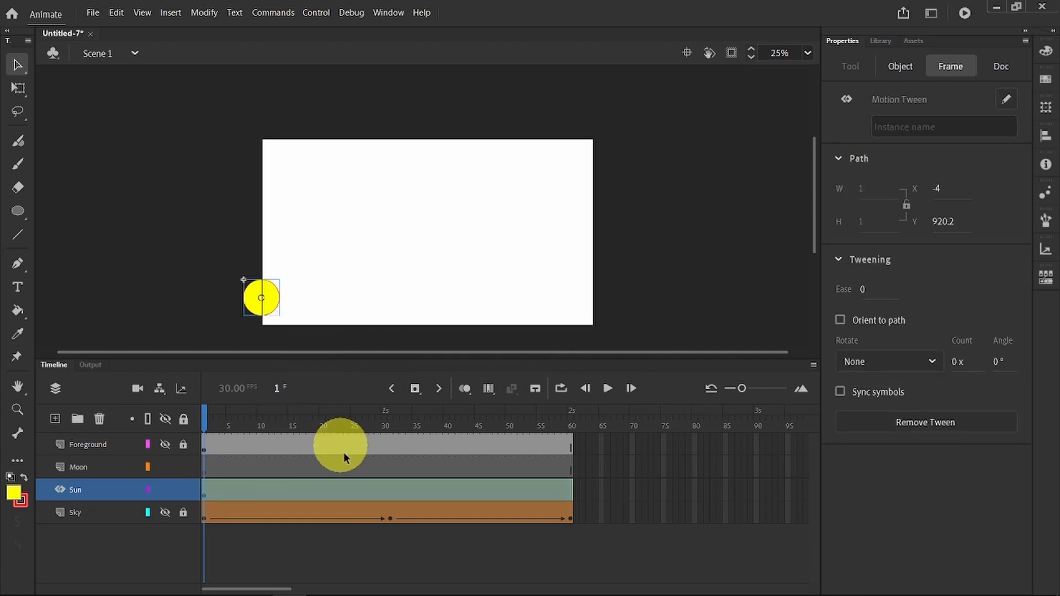
pyautogui.moveTo(198, 406); pyautogui.dragTo(574, 409)
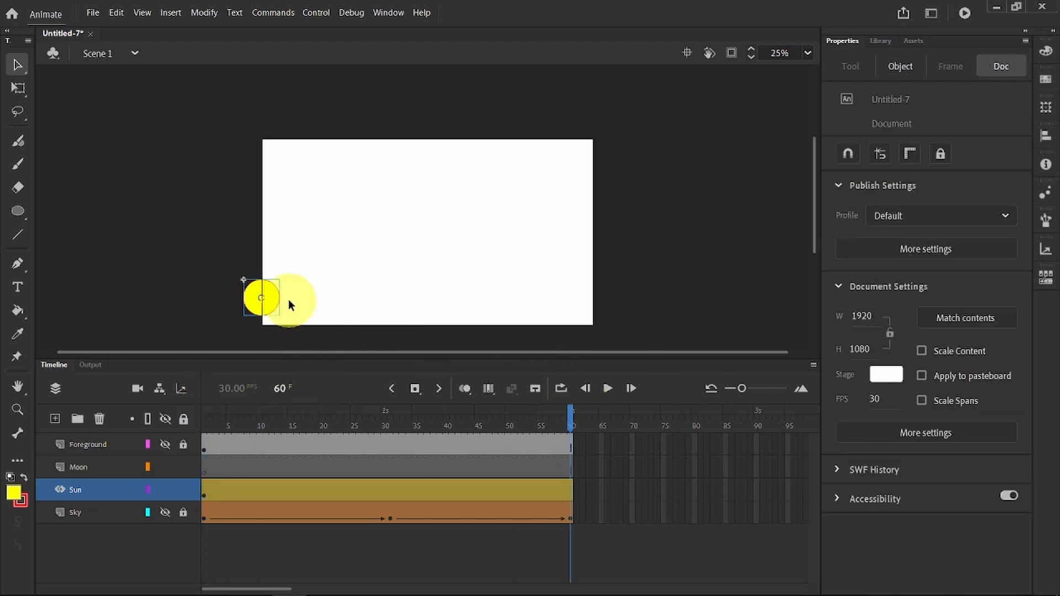
pyautogui.moveTo(279, 300); pyautogui.dragTo(635, 321)
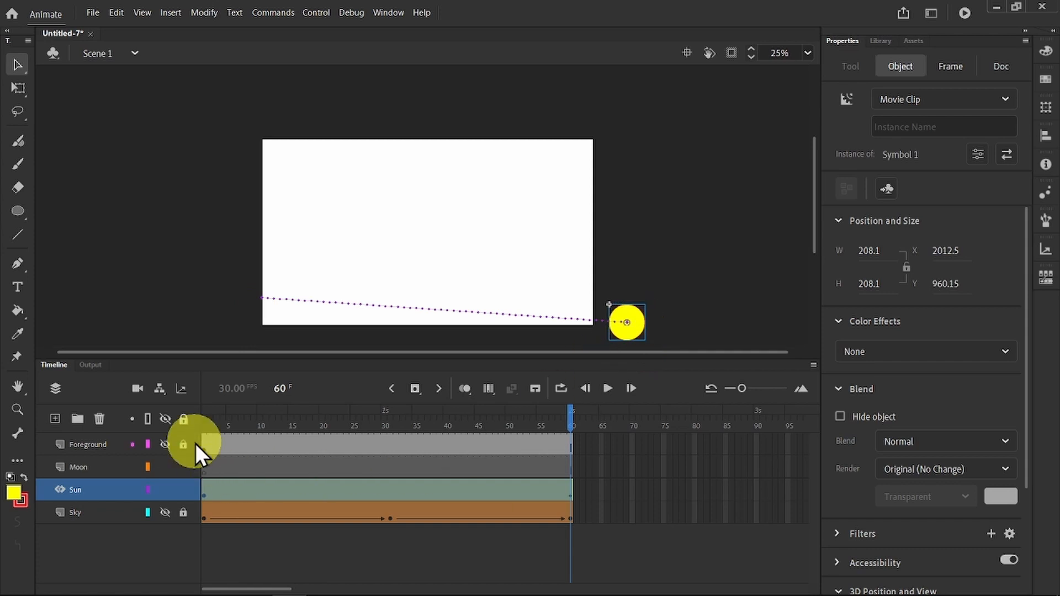
# Step: On frame 1, move the sun off the stage's lower-left corner to about X -236, Y 972, and bend its motion path into a high arch
pyautogui.click(210, 414)
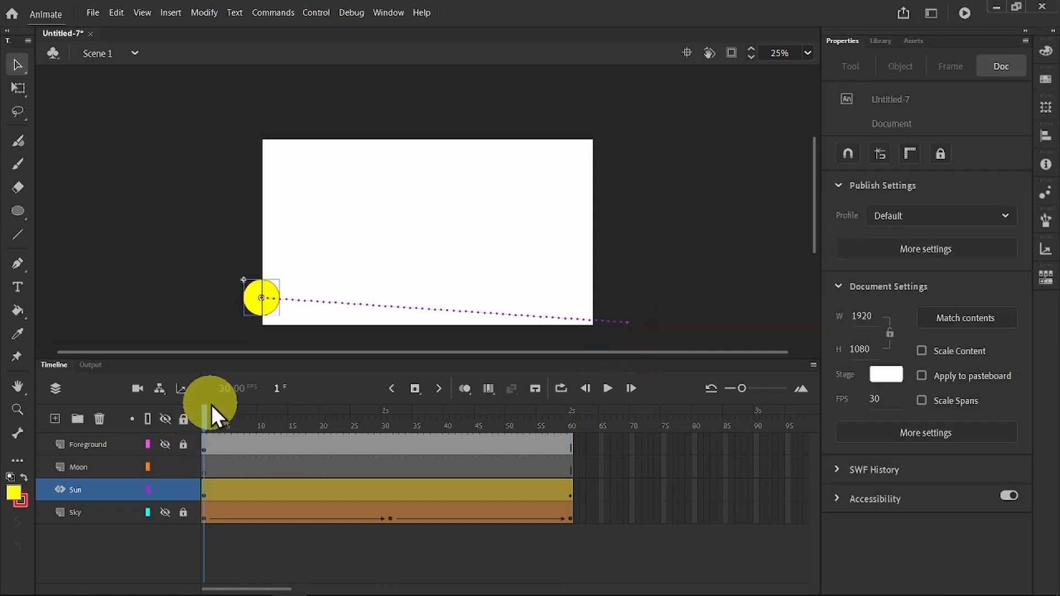
pyautogui.click(237, 331)
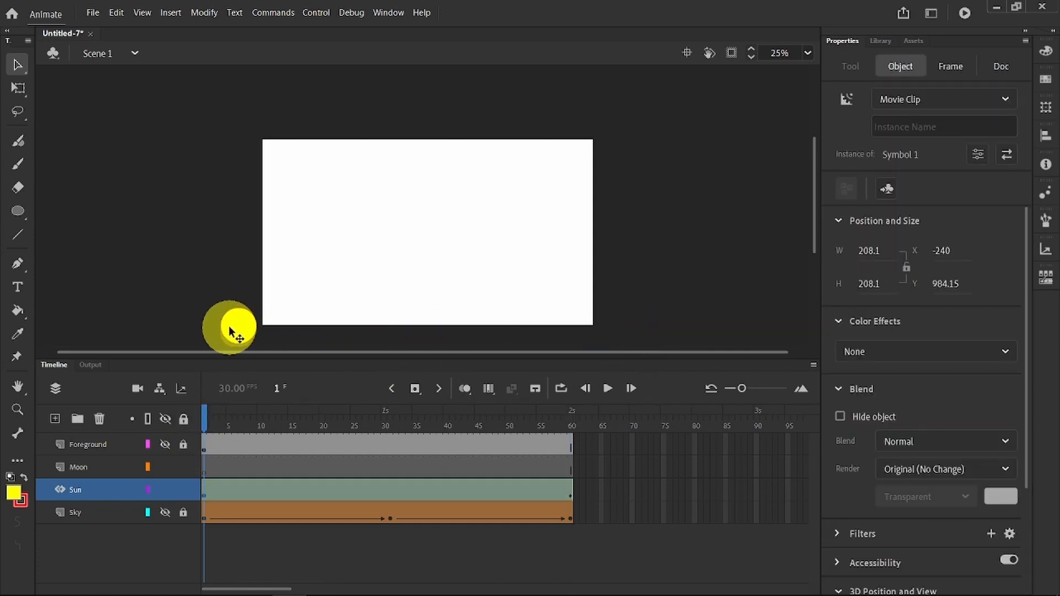
pyautogui.moveTo(232, 331); pyautogui.dragTo(234, 327)
pyautogui.moveTo(421, 322); pyautogui.dragTo(418, 158)
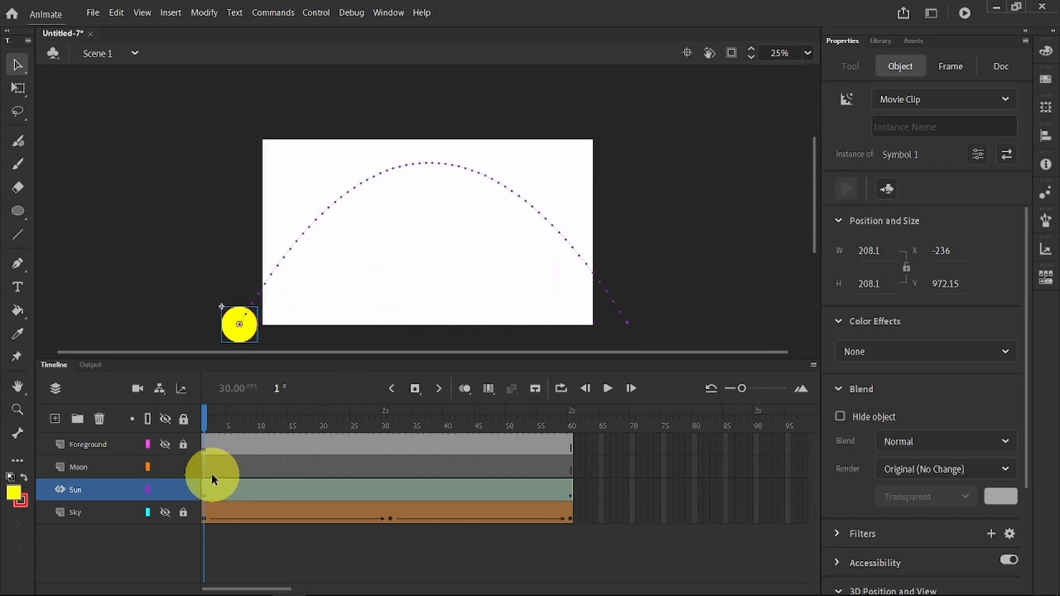
# Step: Show the Foreground and Sky layers again and play the animation to check the sun's movement
pyautogui.click(165, 444)
pyautogui.click(165, 512)
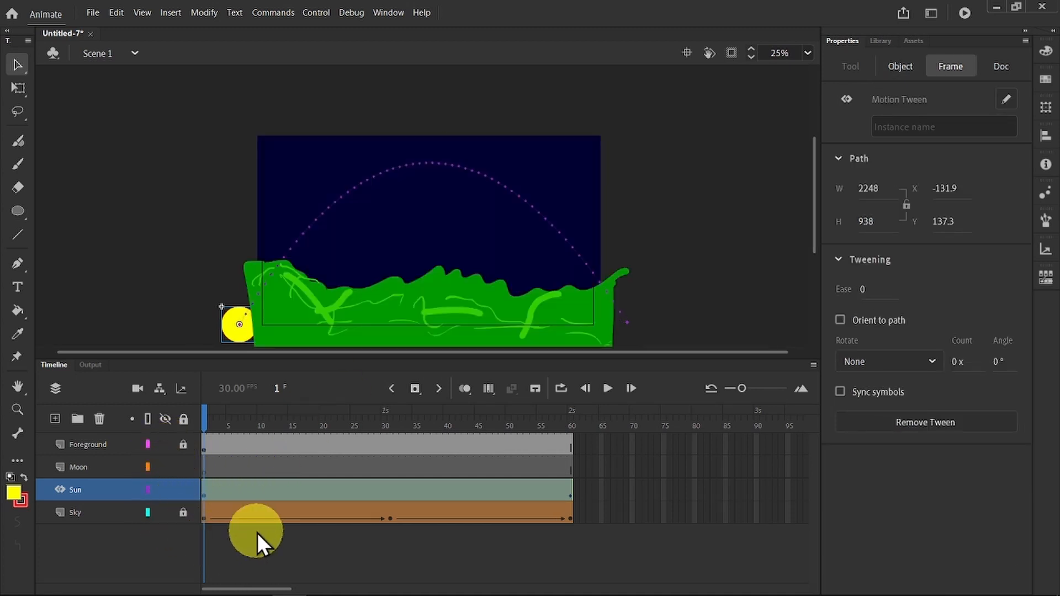
pyautogui.click(257, 533)
pyautogui.press('Return')
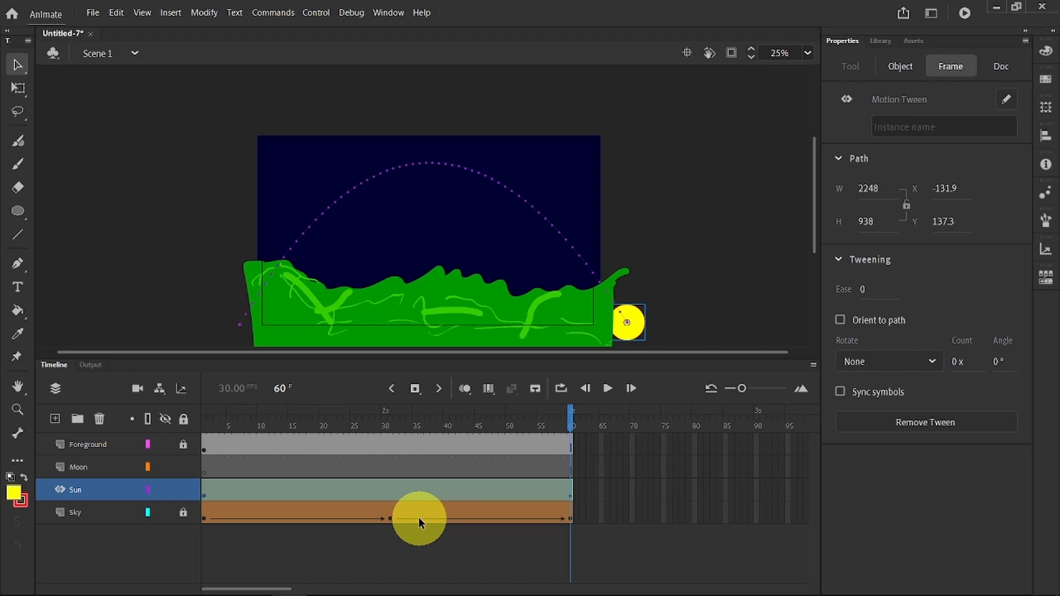
# Step: Insert a keyframe at frame 10 on the Sky layer, partway through its first shape tween
pyautogui.click(321, 509)
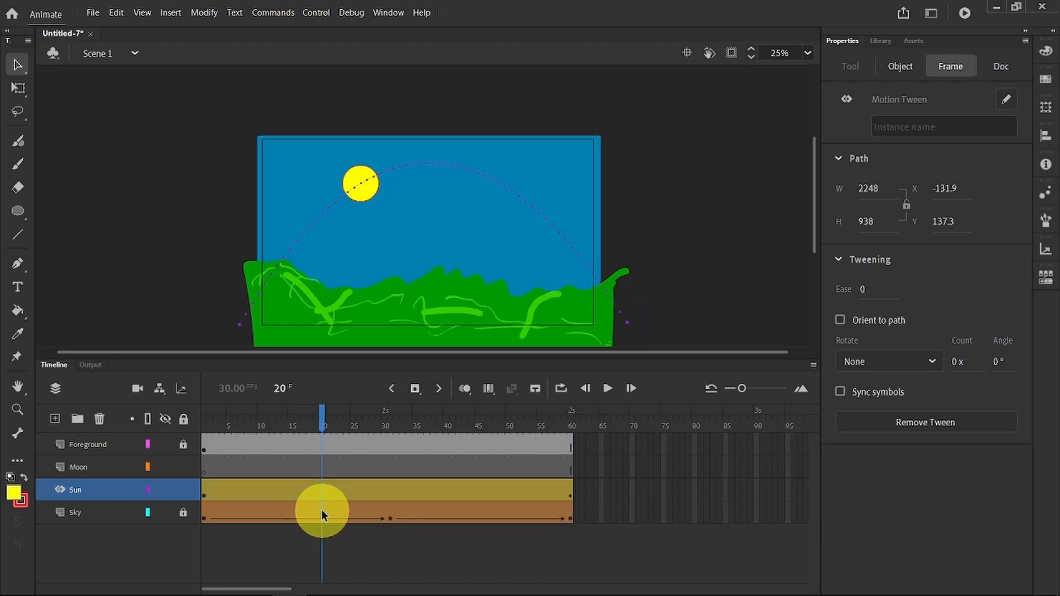
pyautogui.click(339, 514)
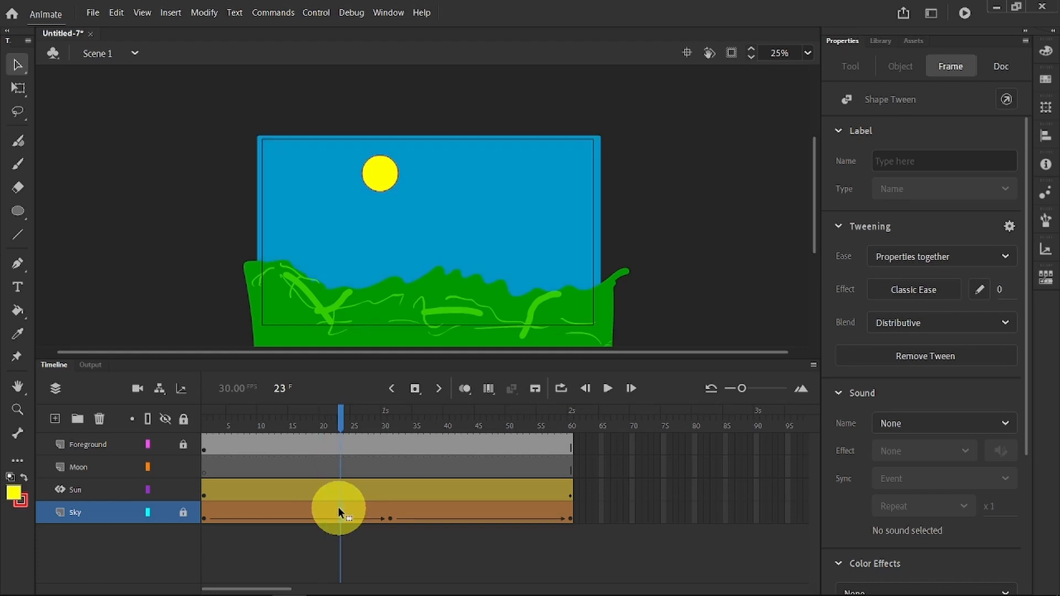
pyautogui.rightClick(263, 512)
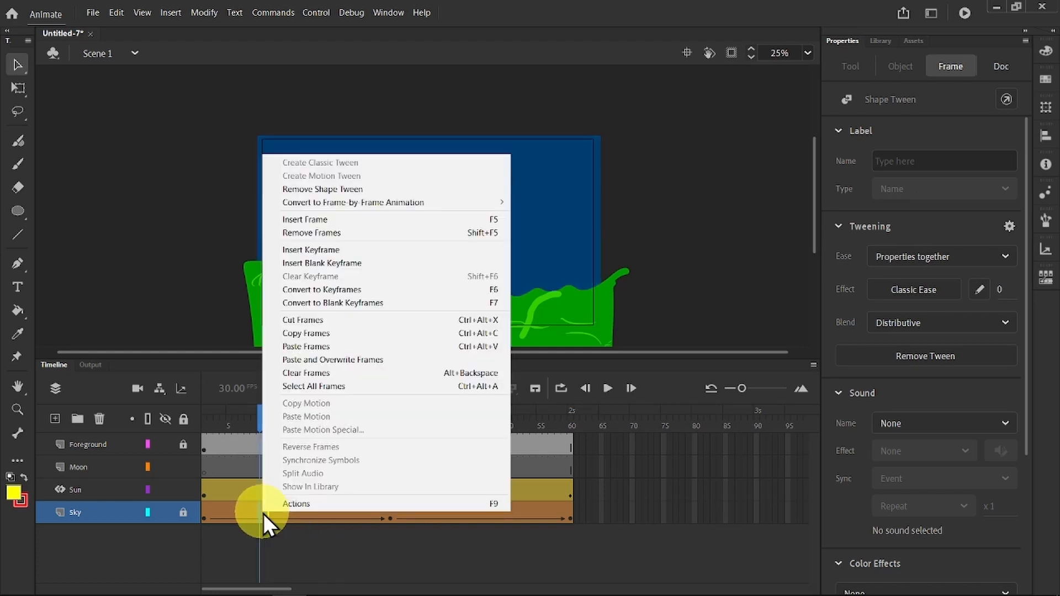
pyautogui.click(319, 251)
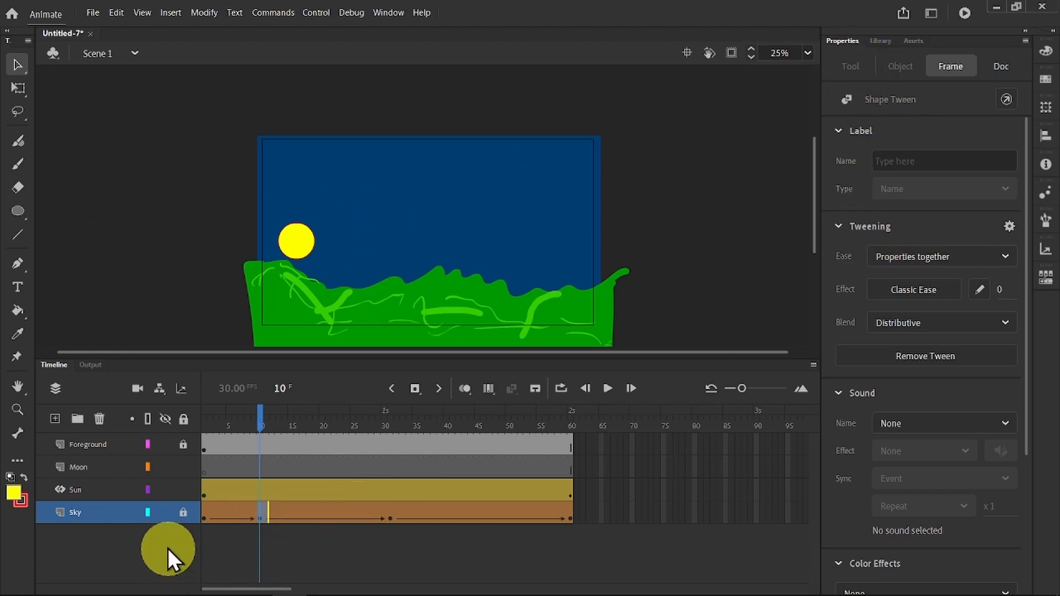
# Step: Unlock the Sky layer and change the sky shape's fill at frame 10 to bright blue #0066FF
pyautogui.click(182, 512)
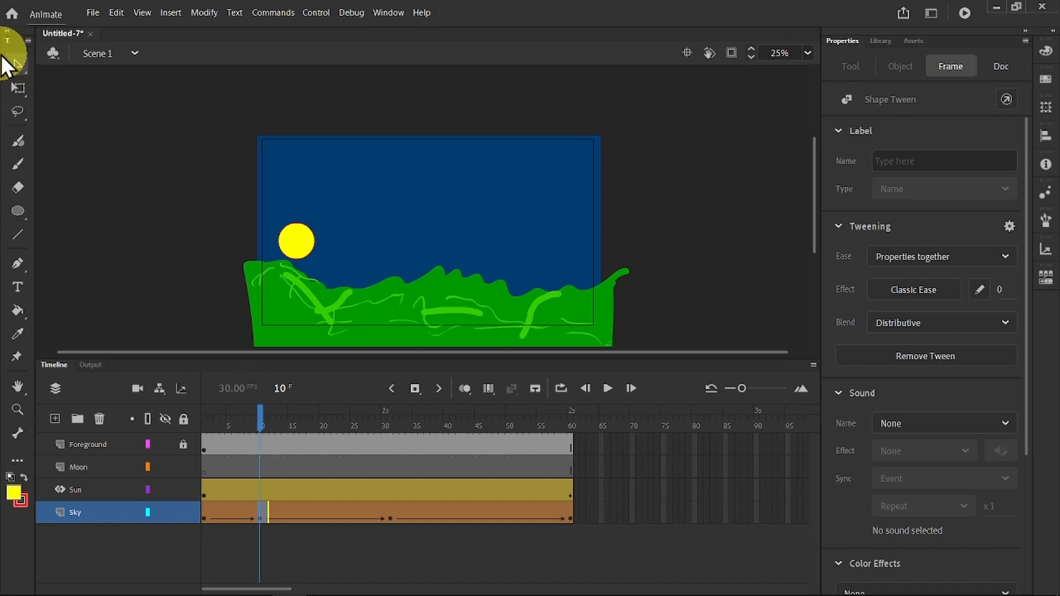
pyautogui.click(407, 171)
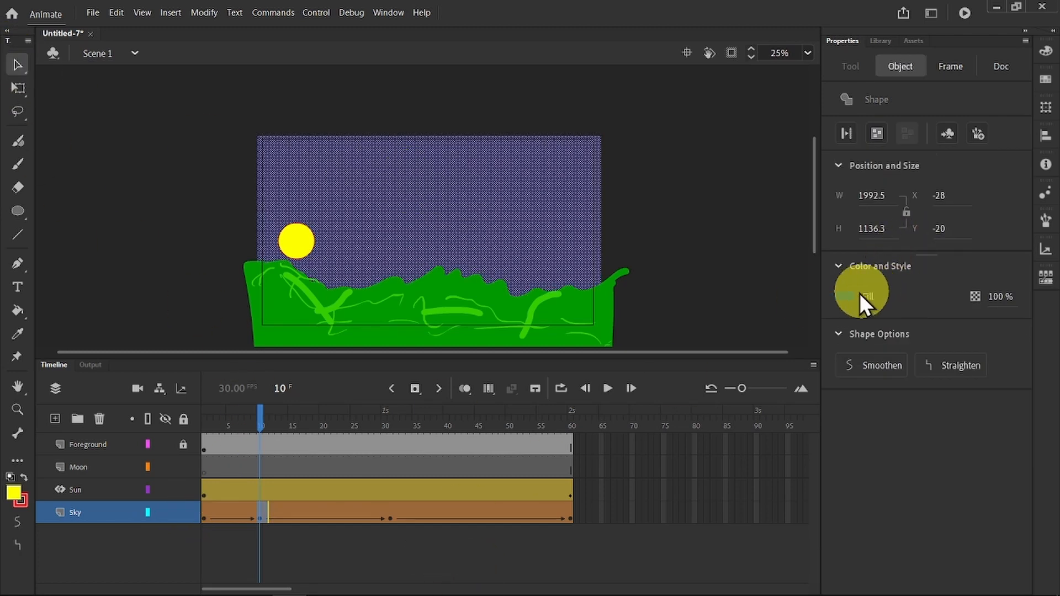
pyautogui.click(843, 296)
pyautogui.click(668, 375)
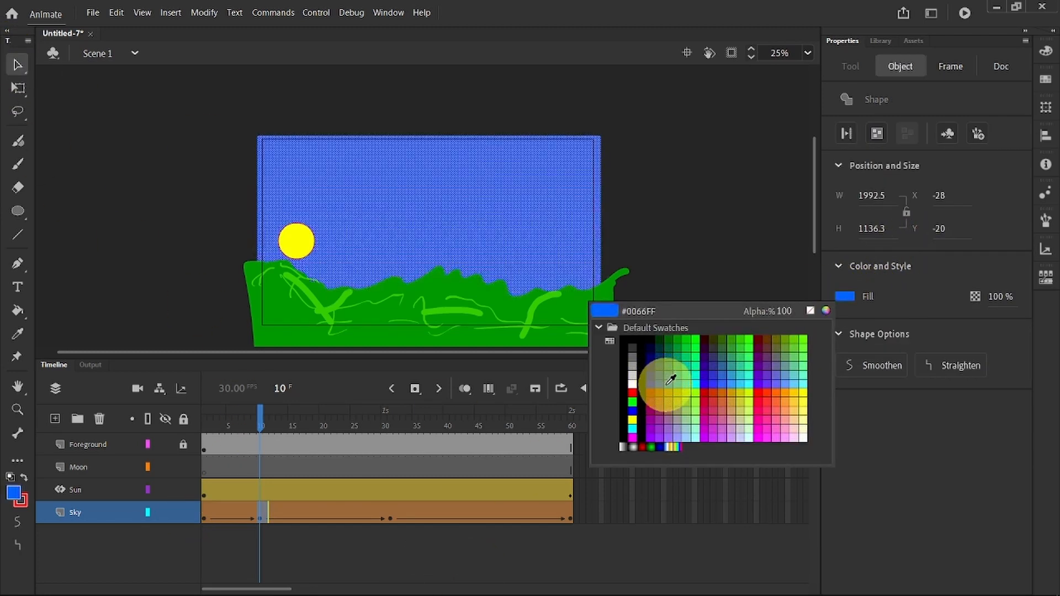
pyautogui.click(671, 384)
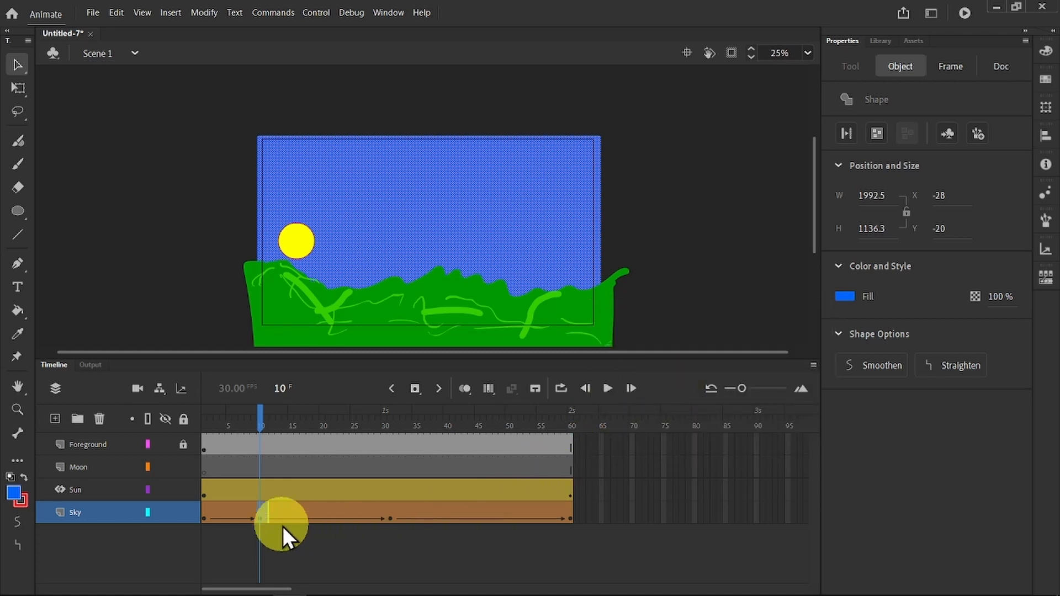
pyautogui.click(263, 518)
pyautogui.rightClick(263, 517)
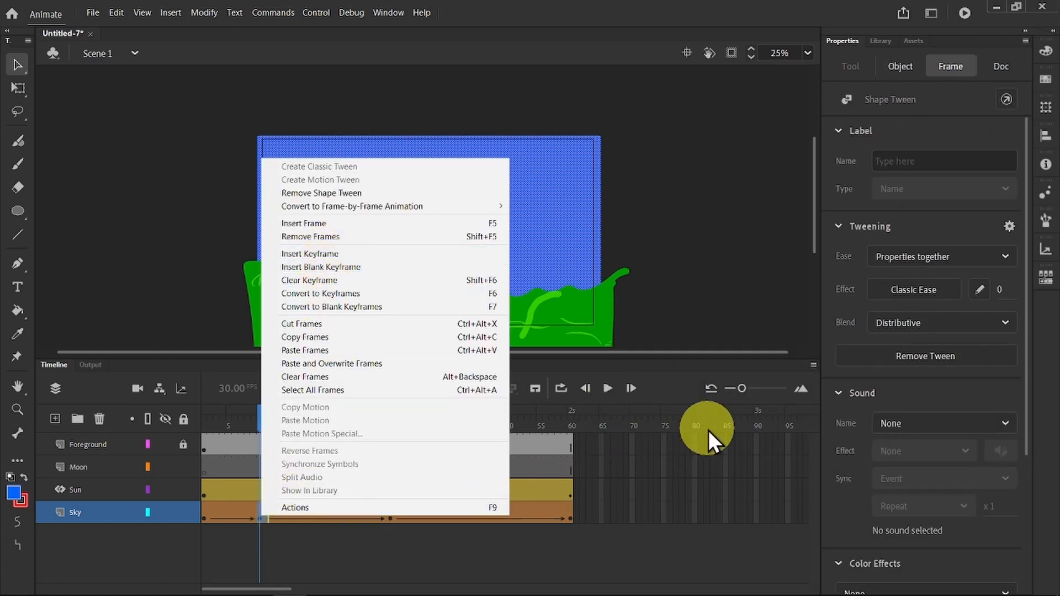
pyautogui.click(704, 233)
# Step: Add a keyframe at frame 47 on the Sky layer, recolour its sky shape to a lighter blue, and scrub to frame 59
pyautogui.click(488, 517)
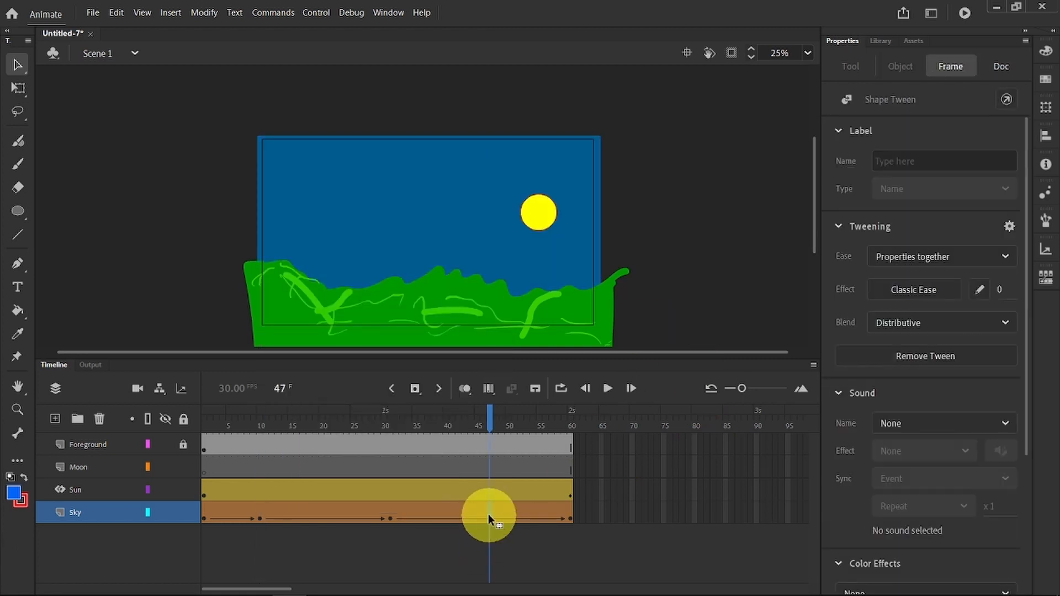
pyautogui.rightClick(488, 517)
pyautogui.click(563, 258)
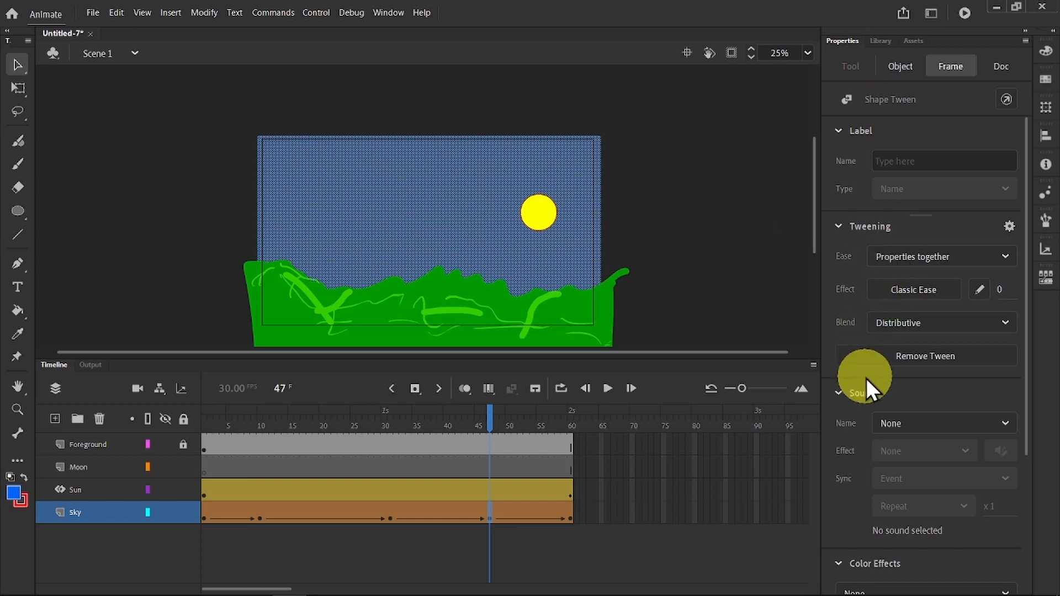
pyautogui.click(898, 68)
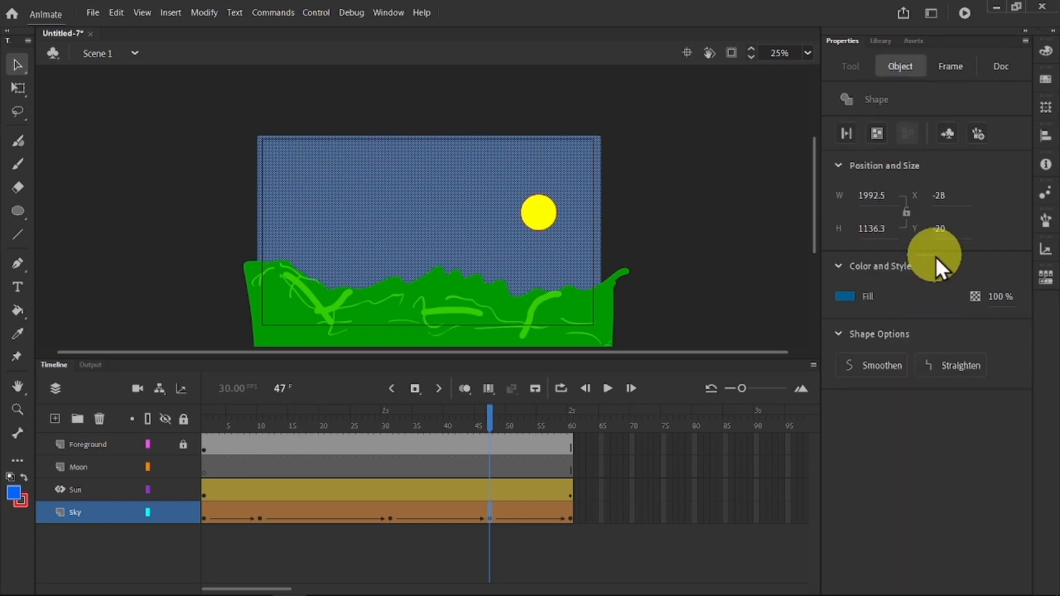
pyautogui.click(848, 293)
pyautogui.click(681, 372)
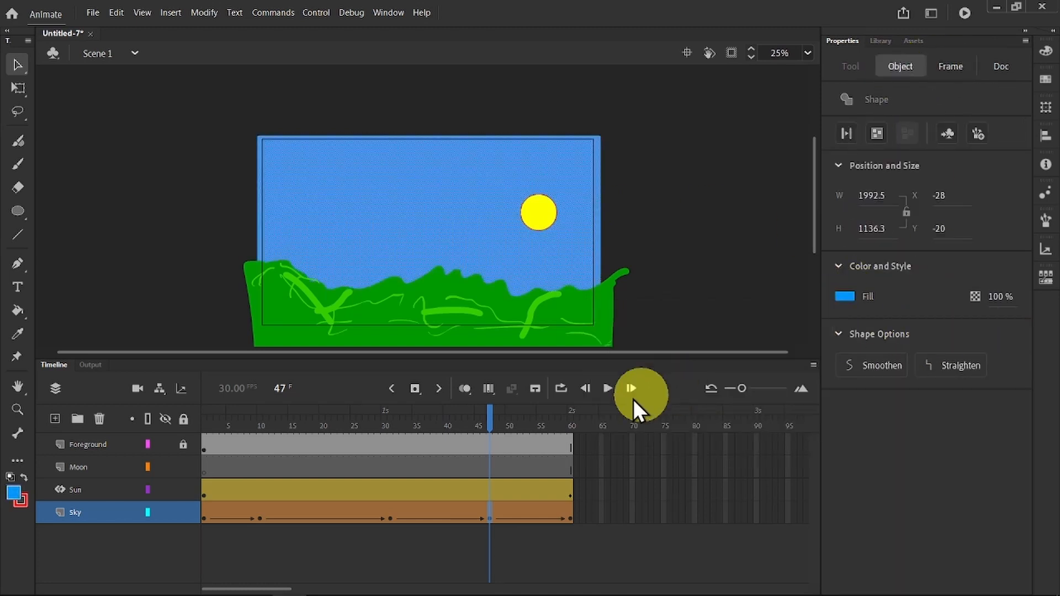
pyautogui.moveTo(492, 414); pyautogui.dragTo(565, 409)
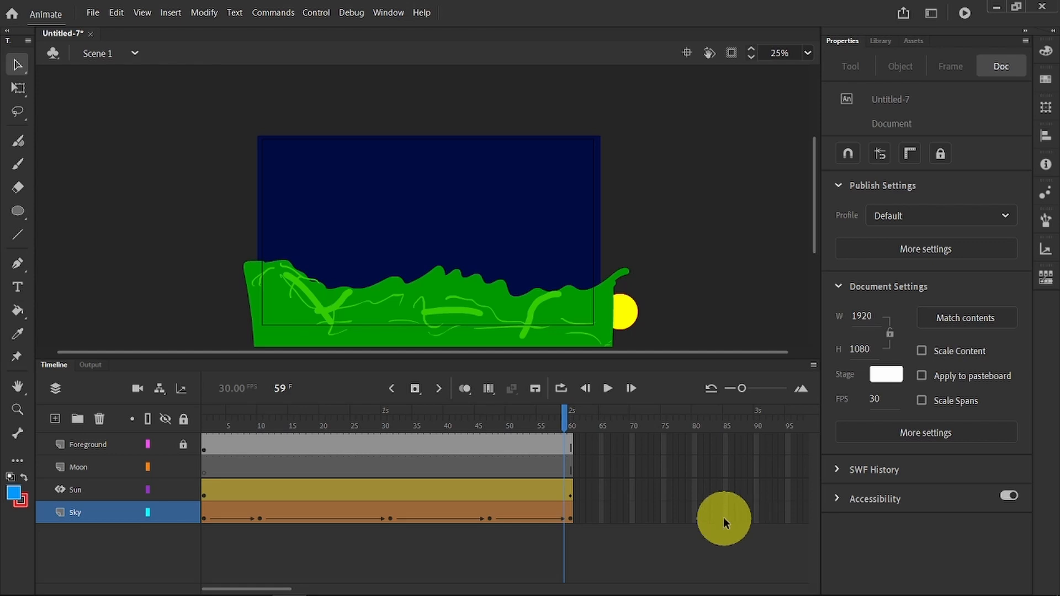
# Step: Save the document as an Animate Document named sunrise in the AN Tutorials folder
pyautogui.click(91, 11)
pyautogui.click(124, 134)
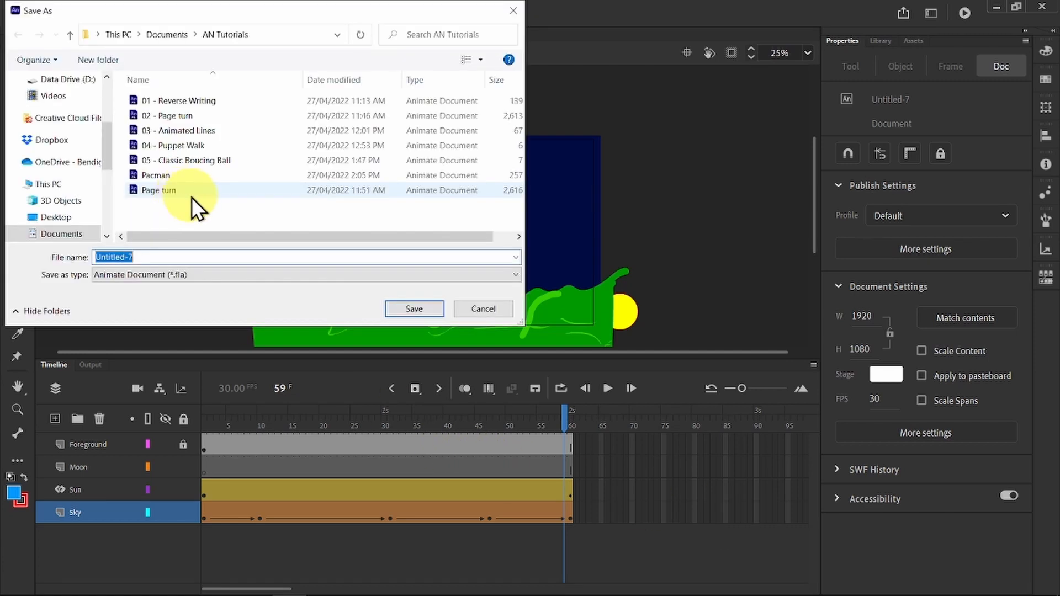
pyautogui.write('sunn')
pyautogui.write('ise')
pyautogui.press('Return')
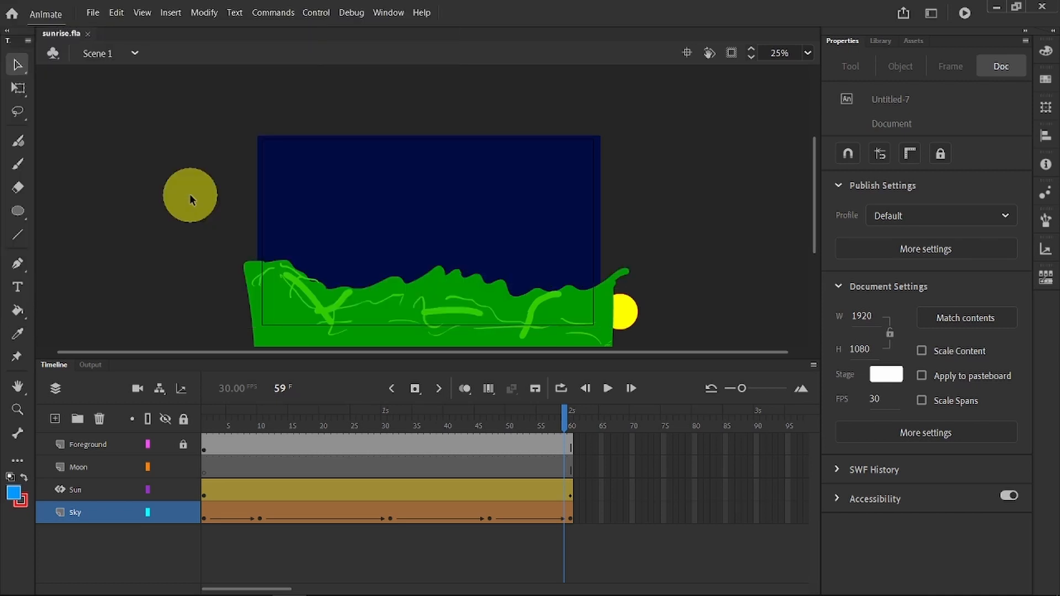
# Step: Export the entire movie as 1920 × 1080 H.264 video with the Default (AME) preset to D:\AN Tutorials\sunrise
pyautogui.click(92, 12)
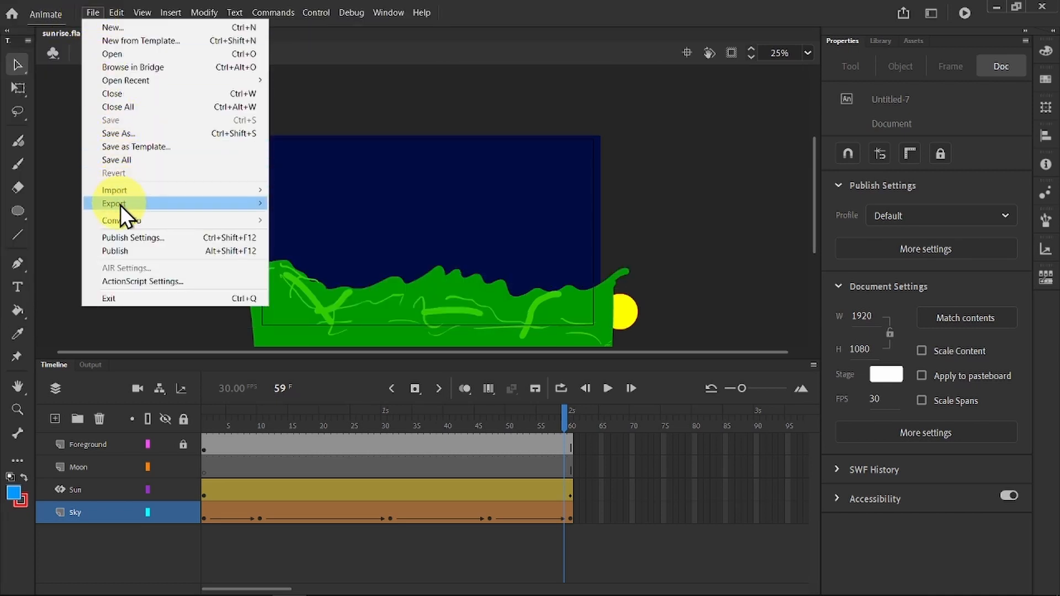
pyautogui.moveTo(121, 204)
pyautogui.click(338, 244)
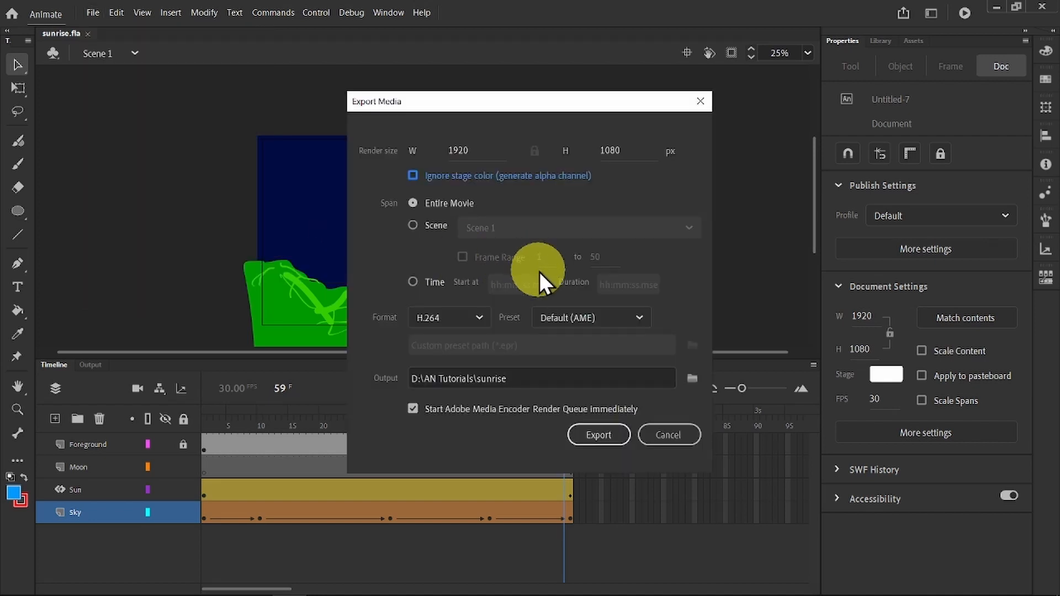
pyautogui.click(603, 434)
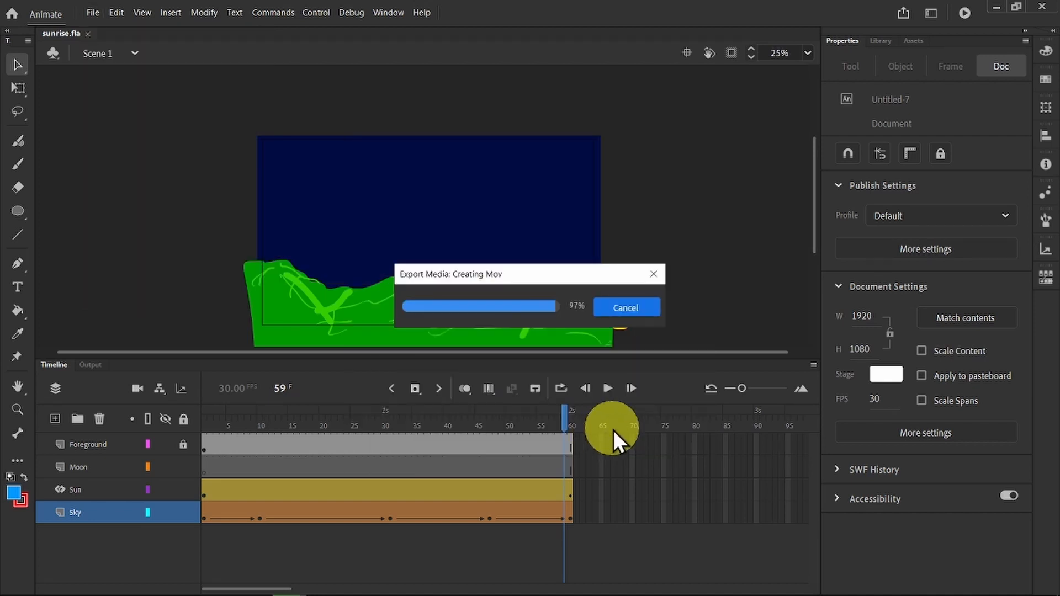